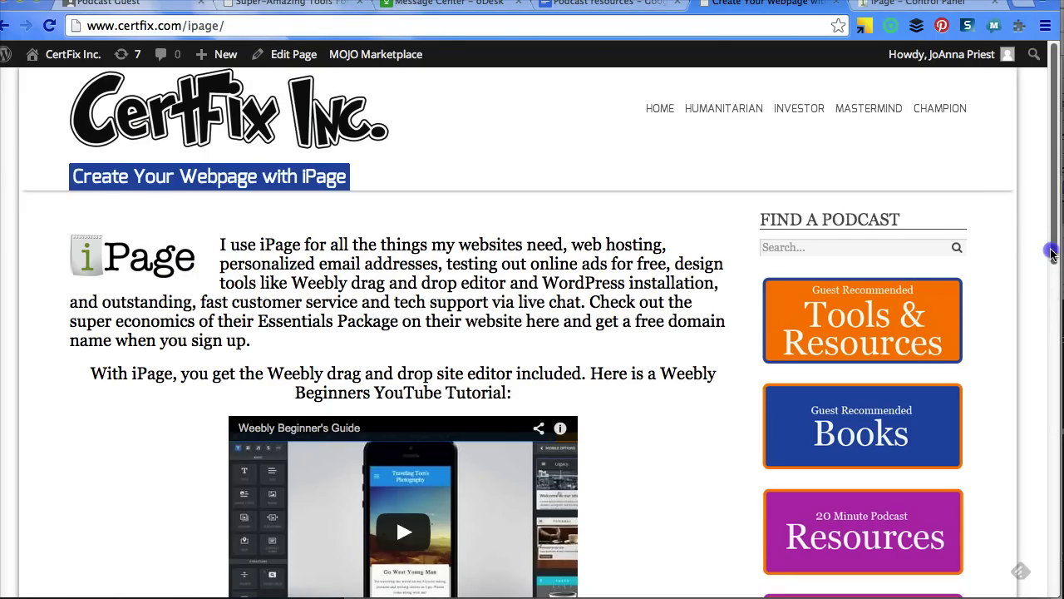
Step: Look through the Create Your Webpage with iPage article, including its Weebly guide and WordPress installation video tutorials
scroll(1051, 258, down, 4)
scroll(396, 441, down, 3)
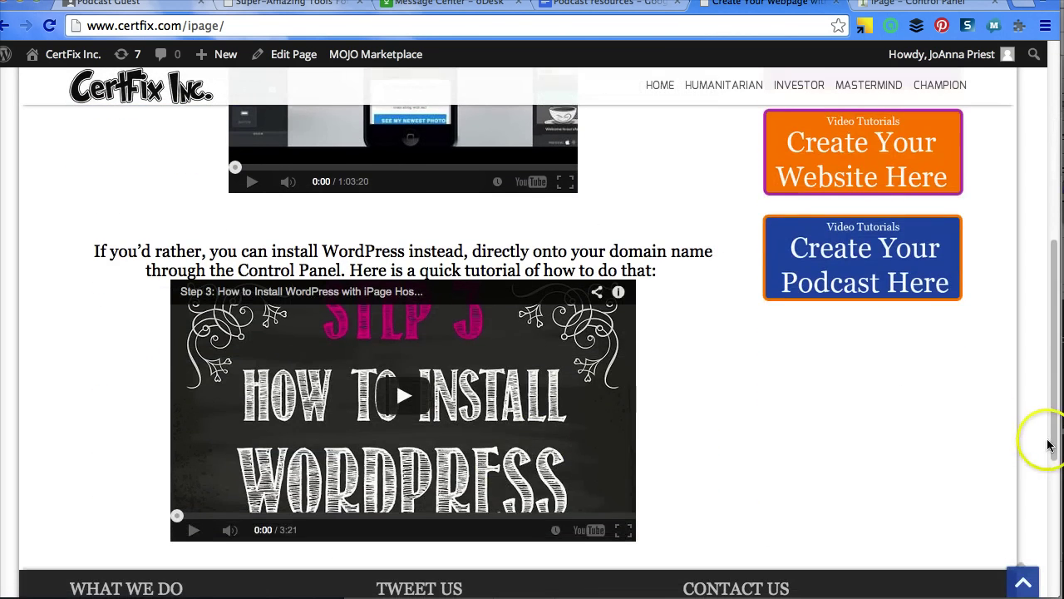
drag(1051, 439, 1050, 237)
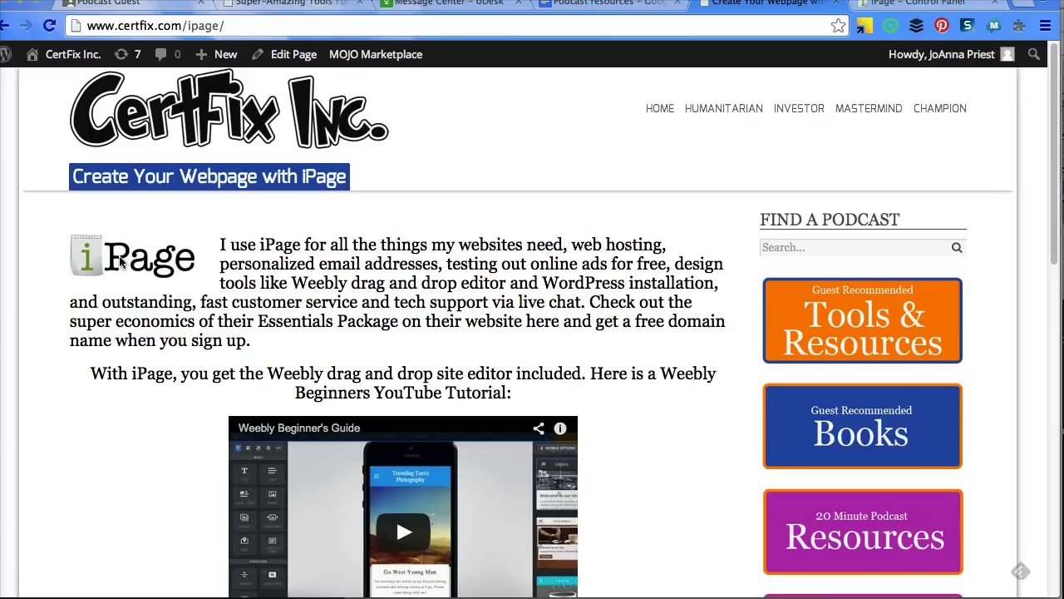
click(98, 262)
drag(98, 262, 618, 215)
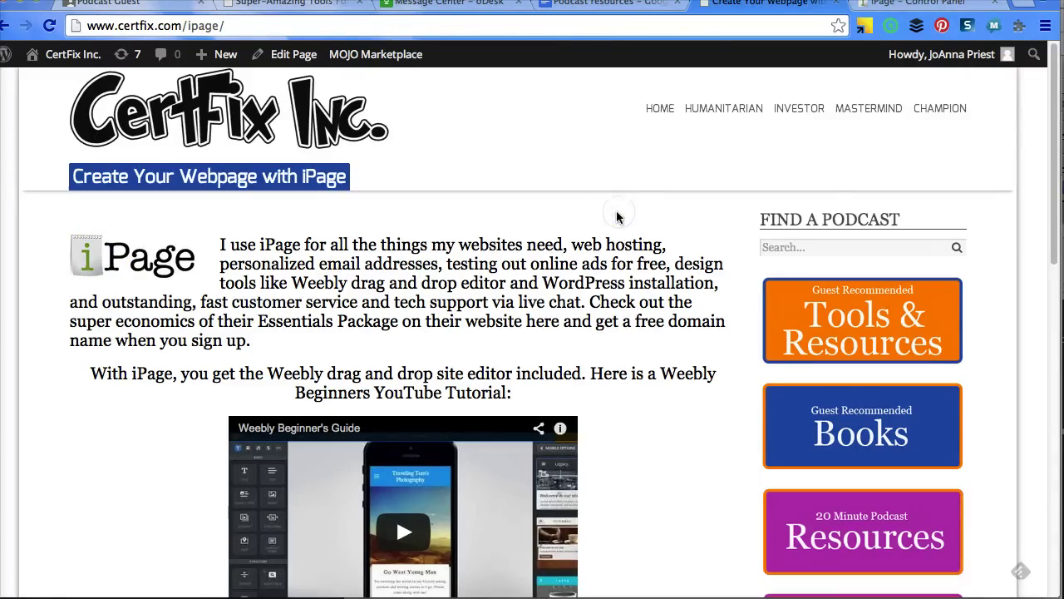
Step: Switch to the open iPage control panel page and go back to the iPage web hosting home page
click(869, 6)
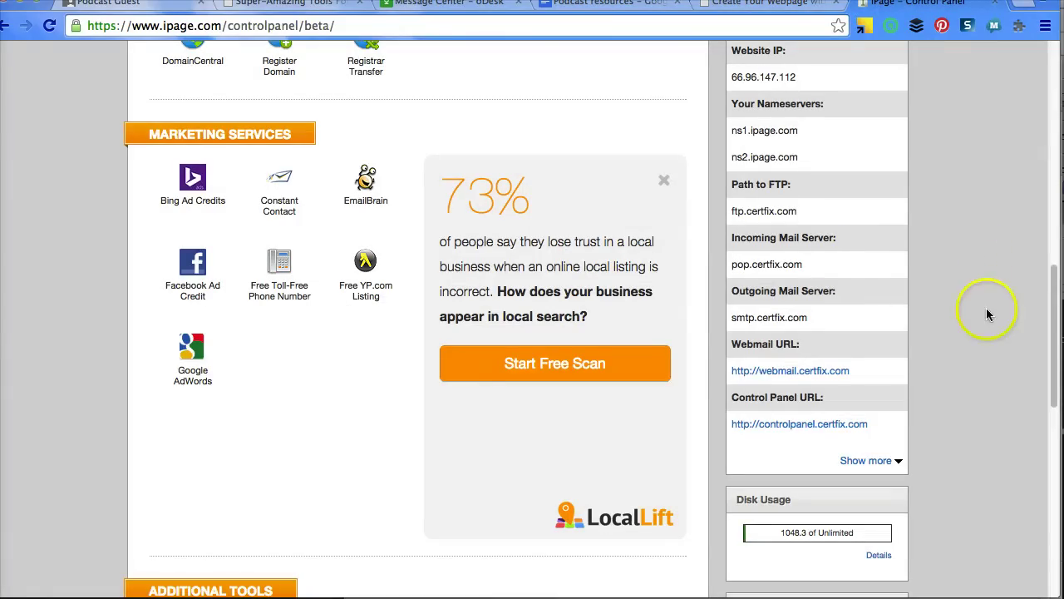
click(5, 27)
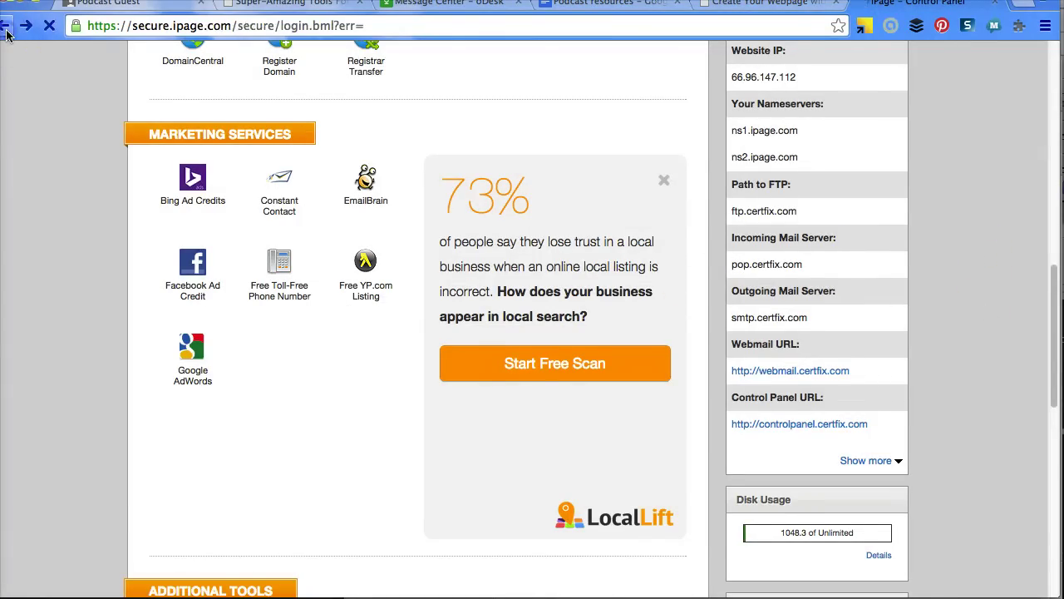
click(5, 28)
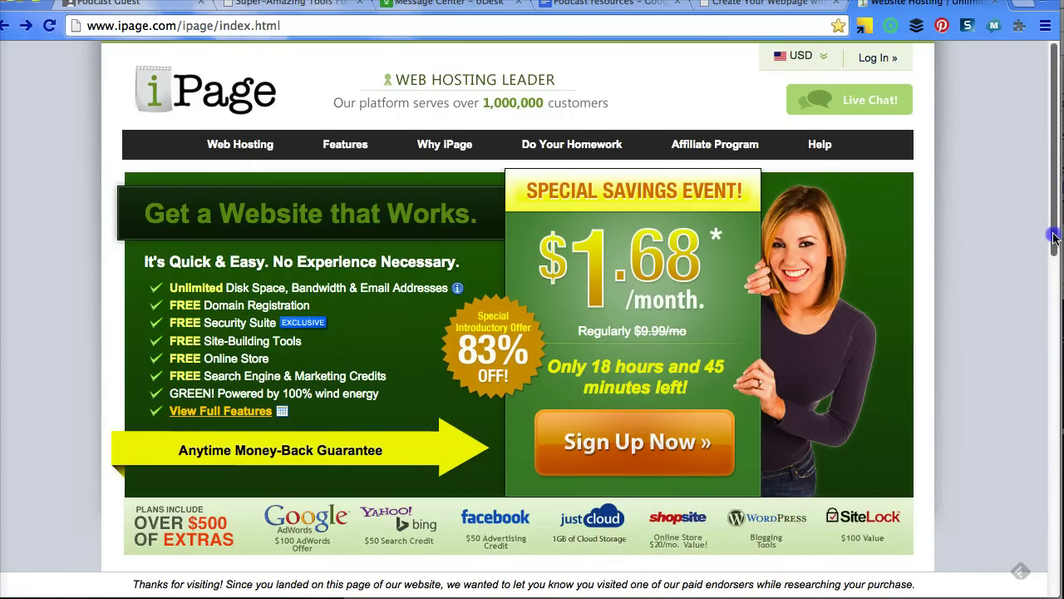
Step: Review the iPage hosting offer, including the security, marketing, support and design suites and the included features
drag(1053, 237, 1059, 426)
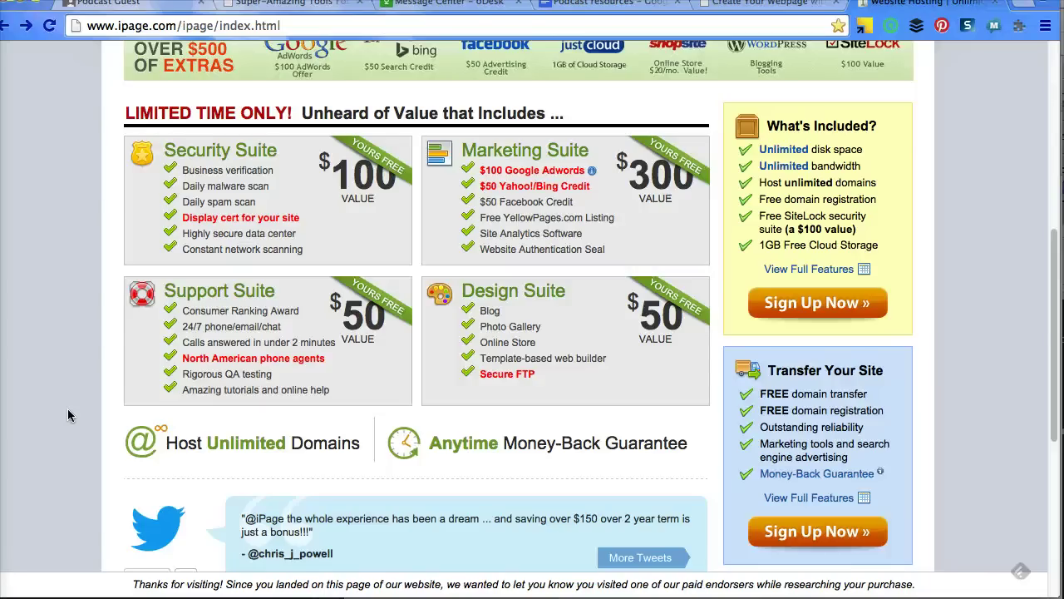
scroll(69, 414, down, 5)
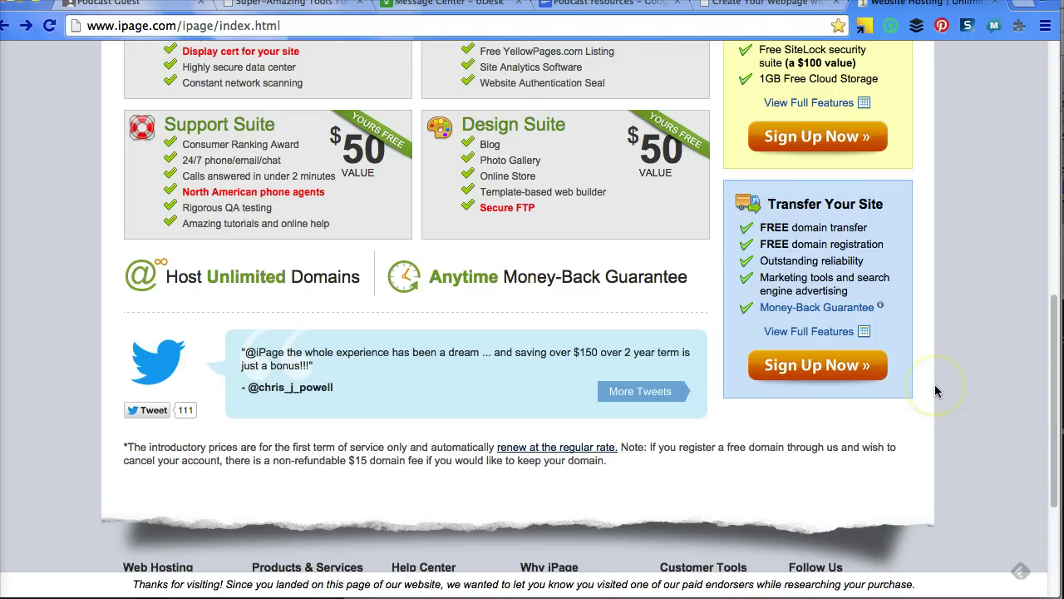
scroll(936, 392, up, 4)
scroll(935, 384, up, 2)
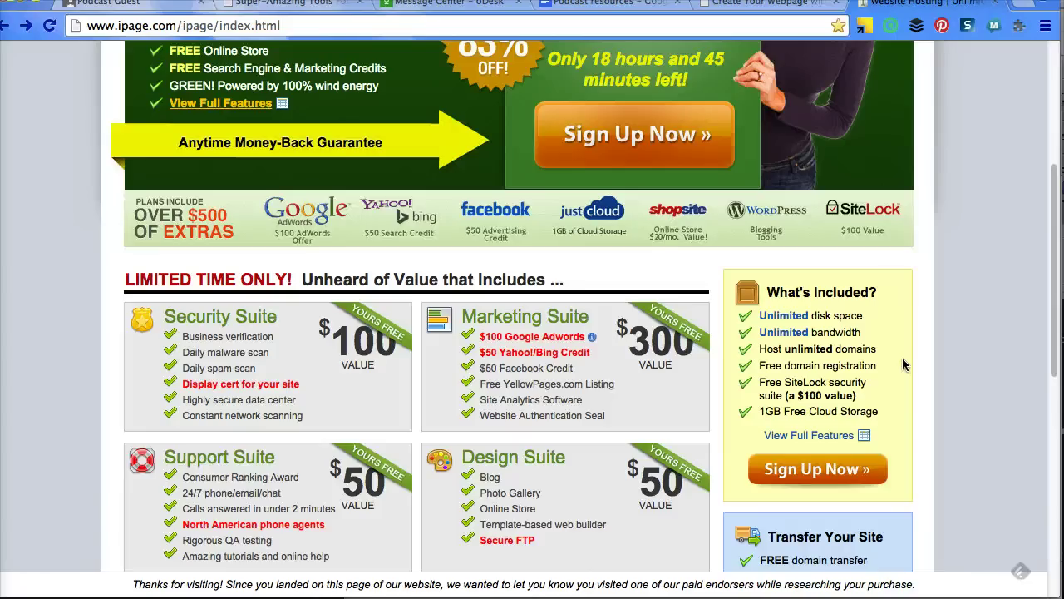
click(1054, 355)
drag(1055, 355, 1050, 217)
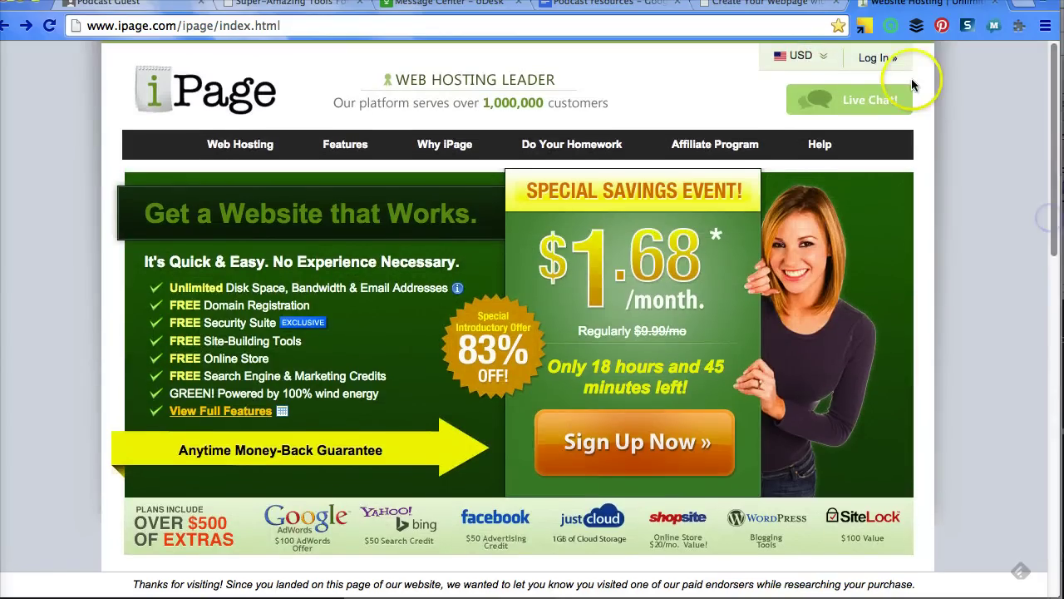
Step: Log in to the iPage control panel and open DomainCentral from the Domain section
click(886, 67)
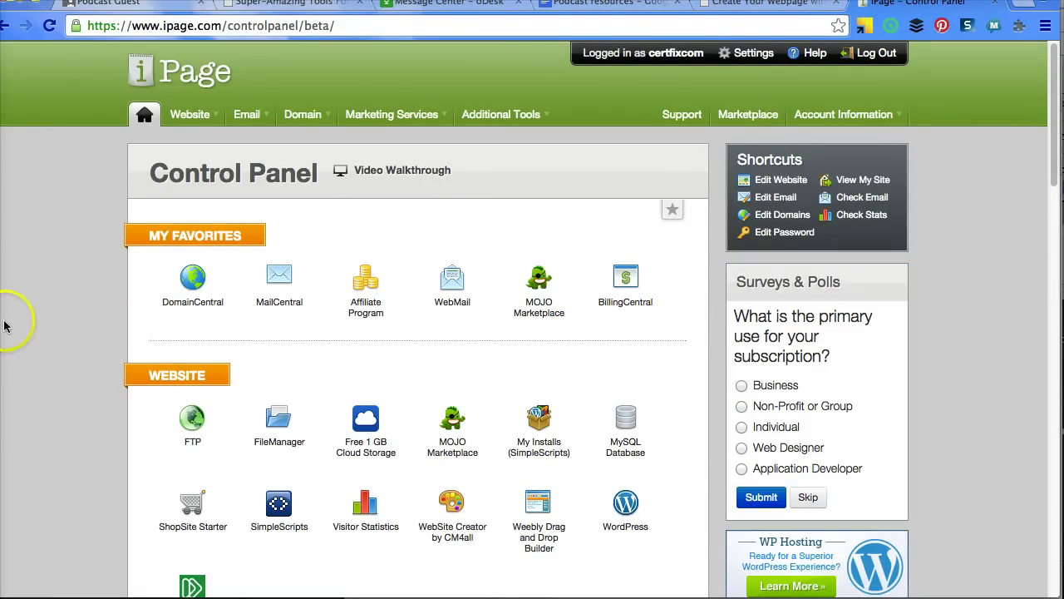
scroll(31, 444, down, 4)
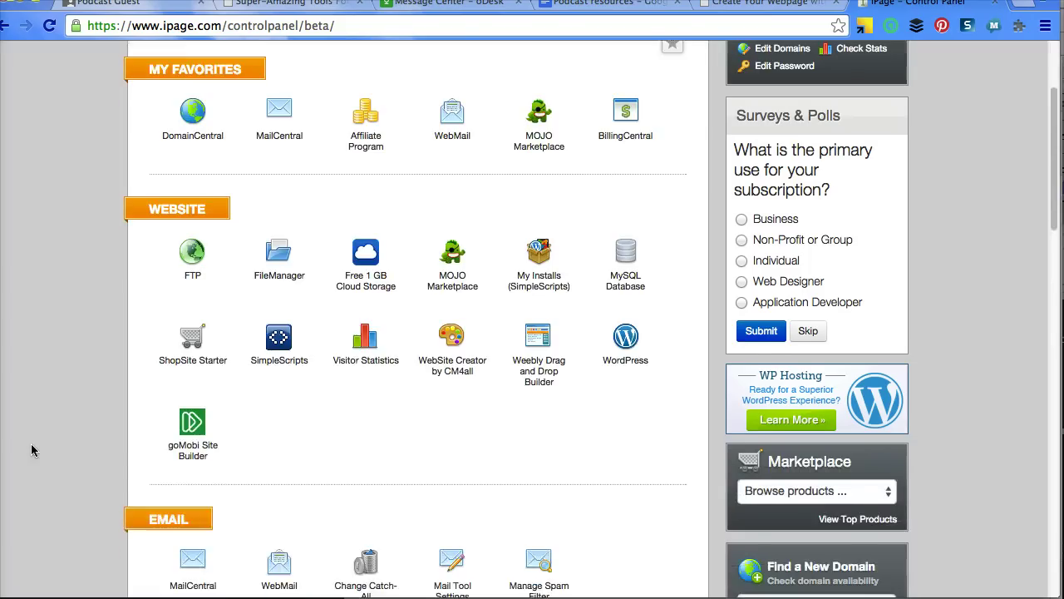
scroll(31, 443, down, 4)
scroll(31, 444, down, 1)
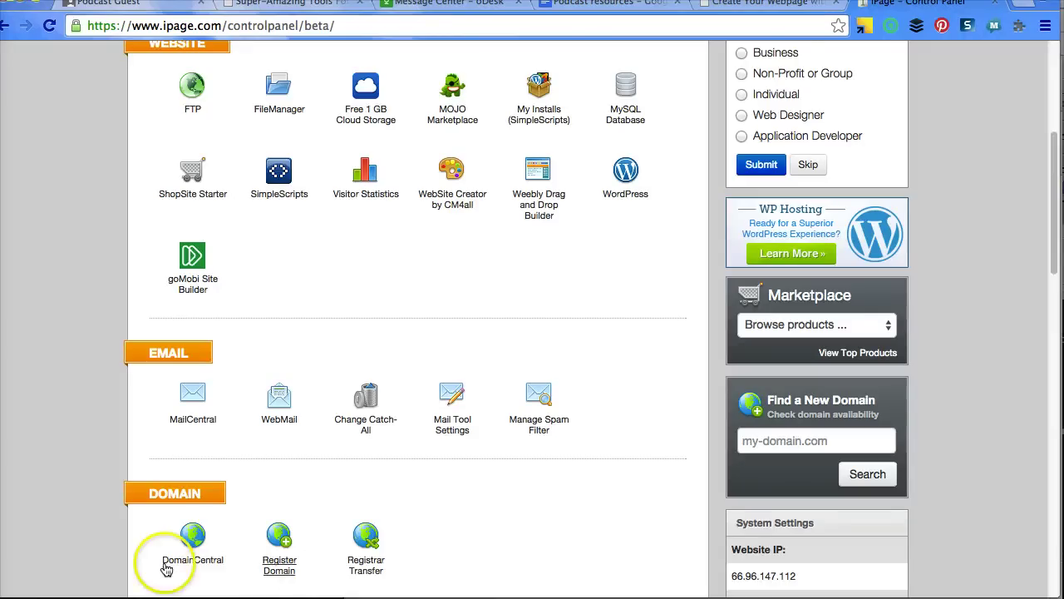
click(193, 544)
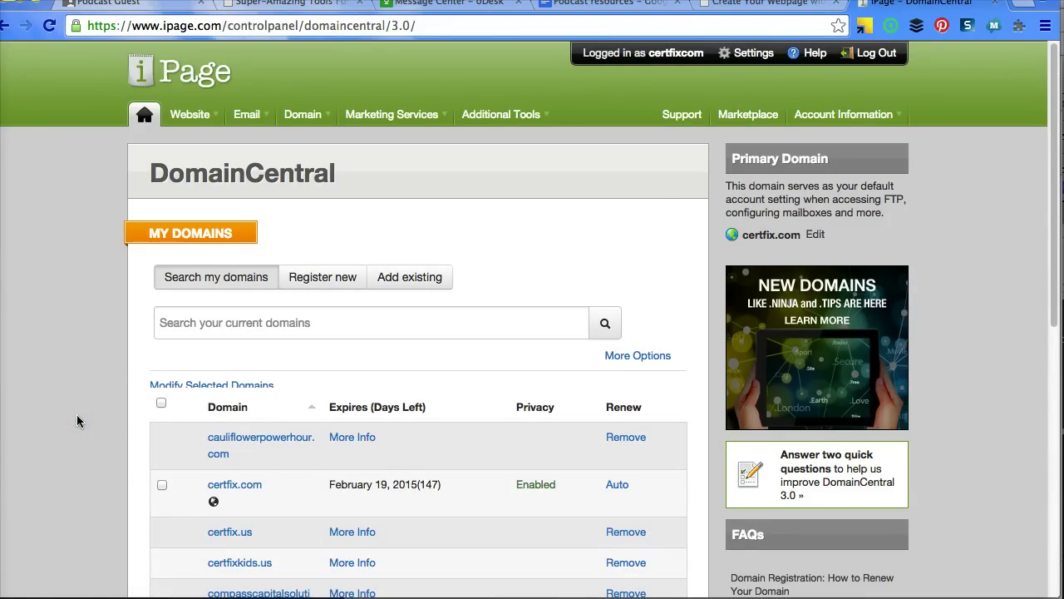
Step: Expand the certfix.com domain's overview and examine where the domain points
click(248, 489)
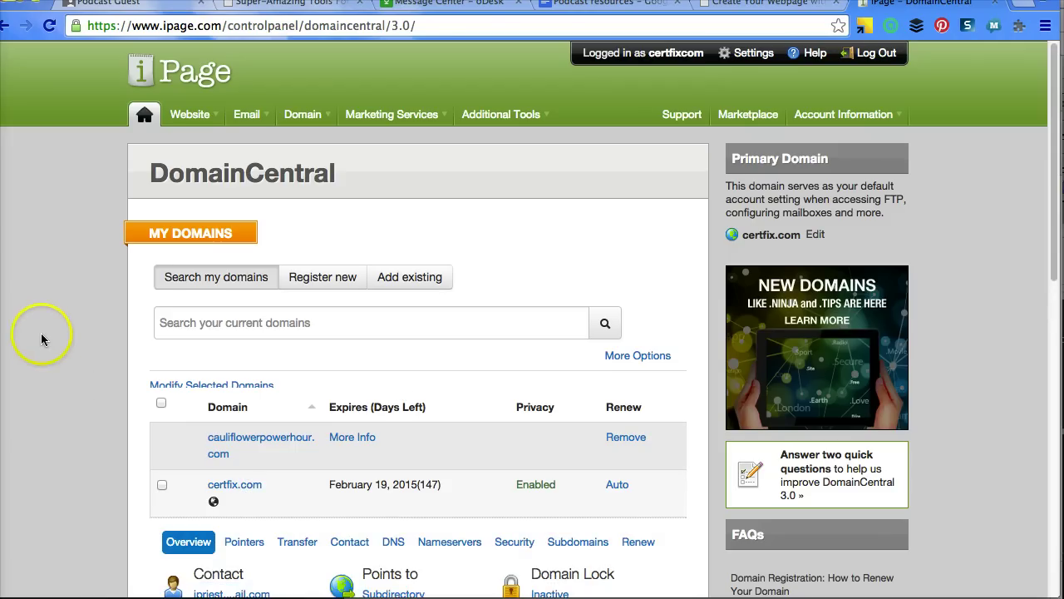
scroll(42, 339, down, 3)
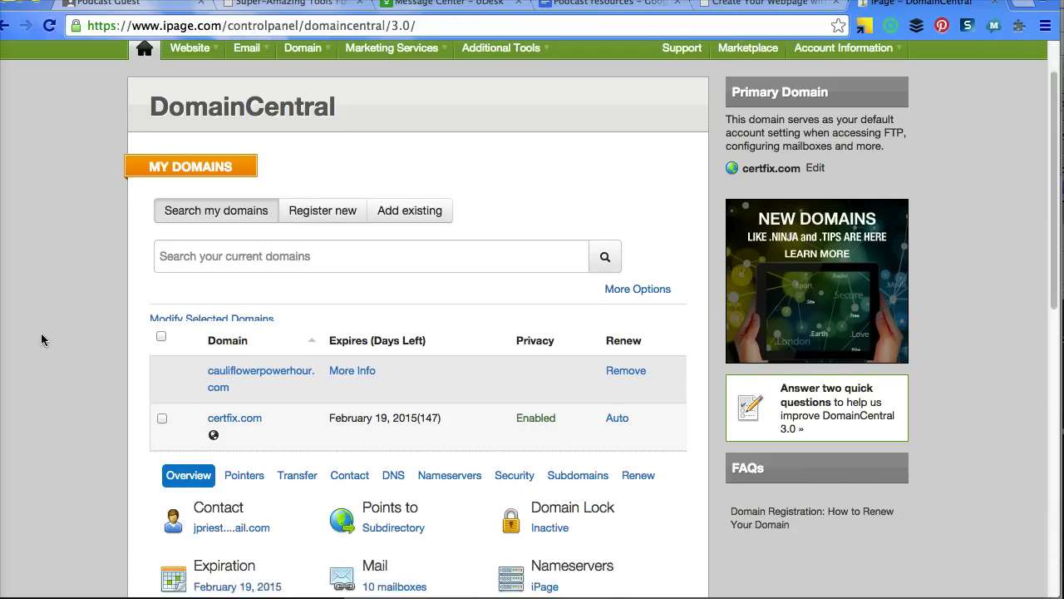
scroll(41, 332, down, 2)
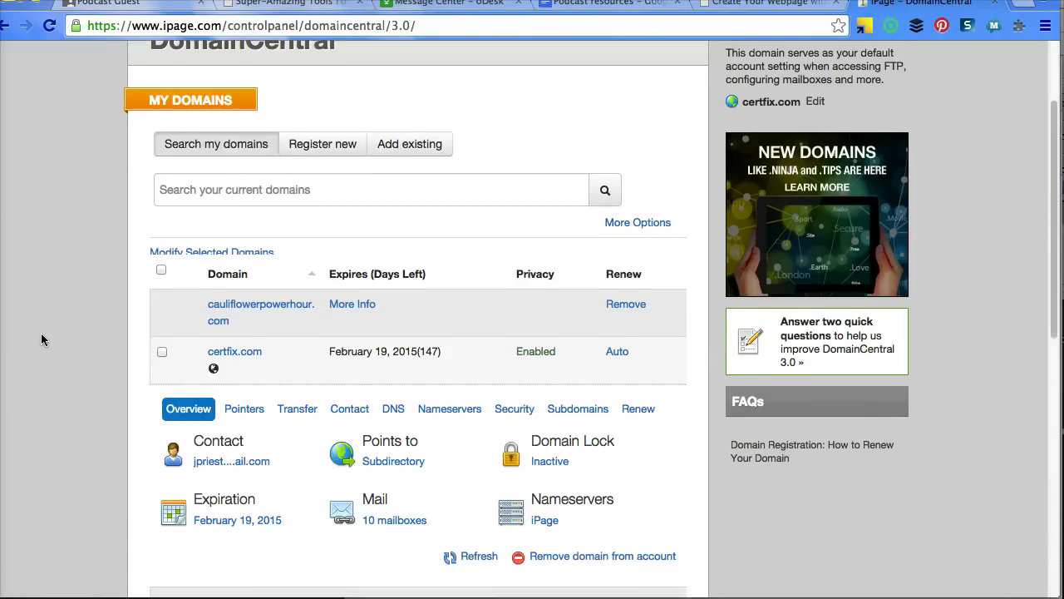
click(401, 434)
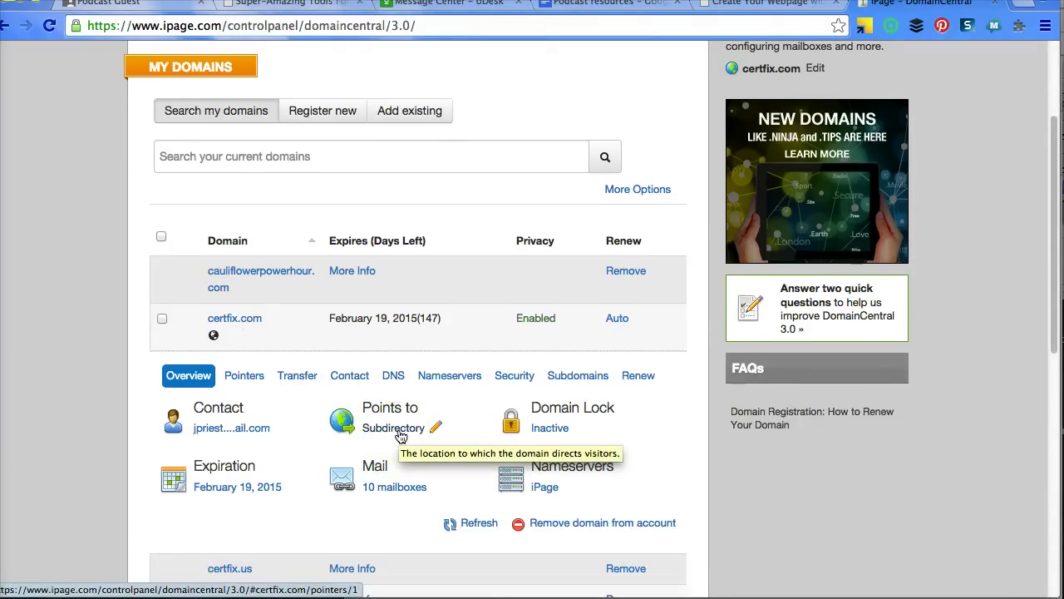
click(378, 430)
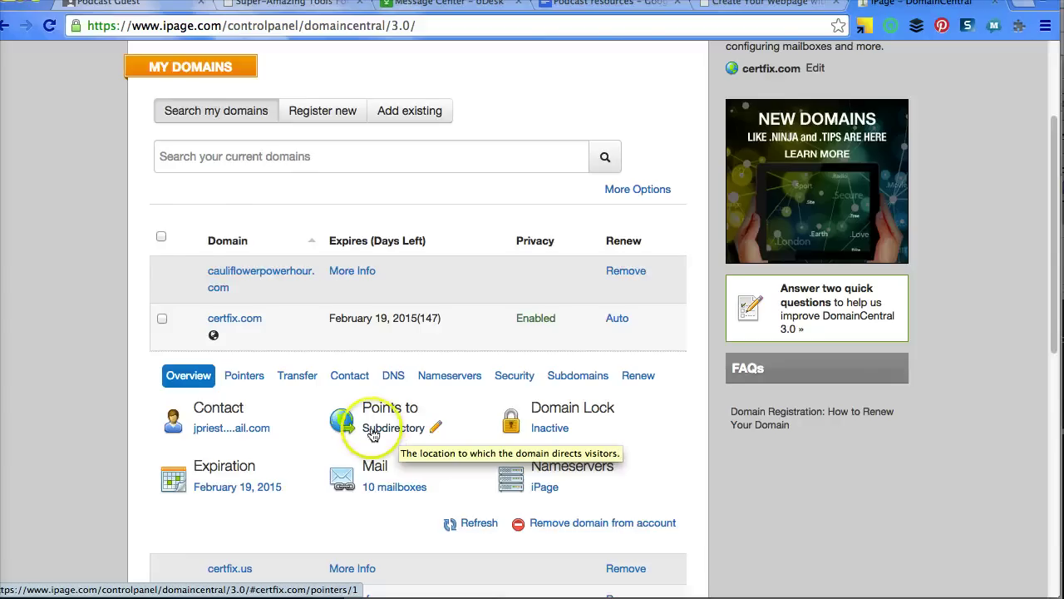
click(447, 432)
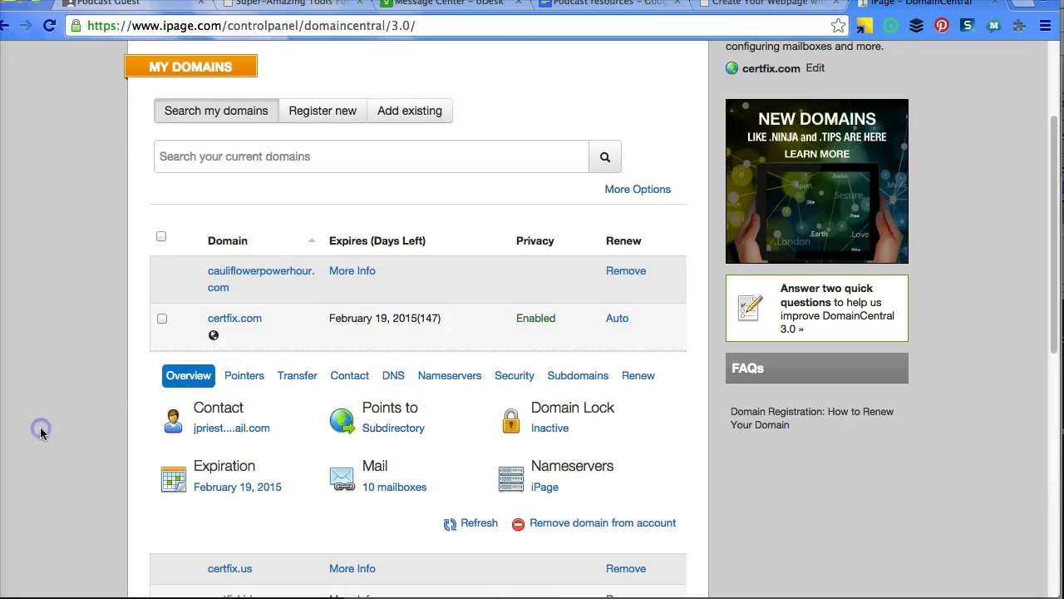
Step: Return to the control panel and open MOJO Marketplace, continuing past its notice about inactive domains
scroll(40, 426, up, 5)
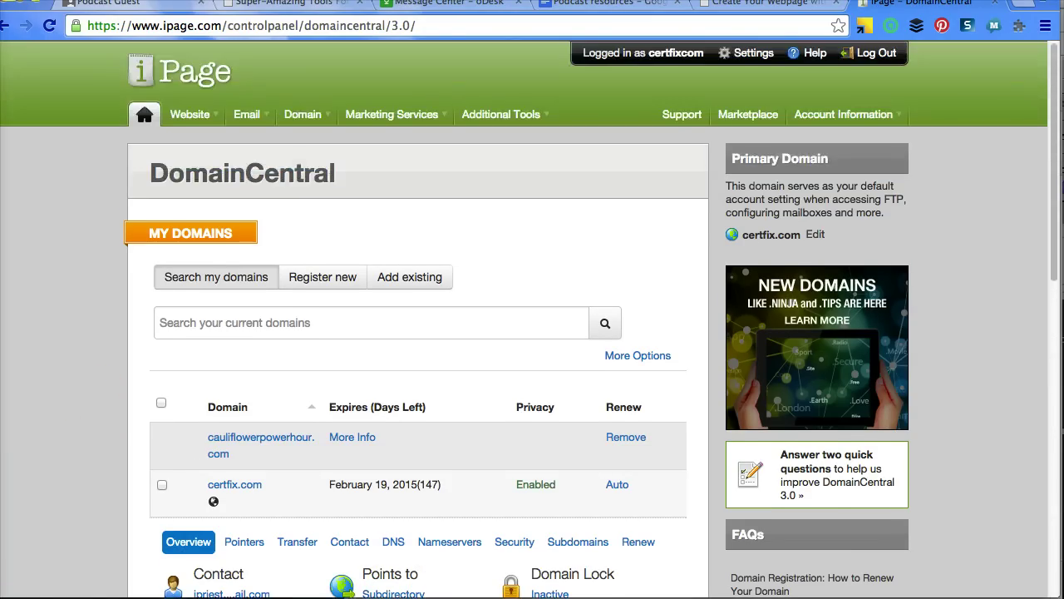
click(5, 25)
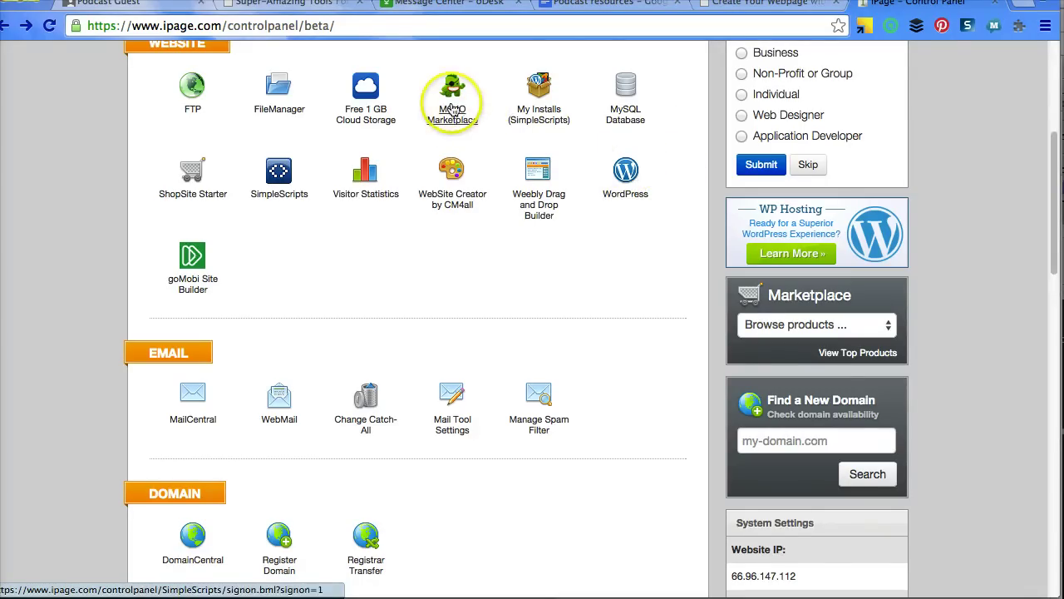
click(451, 109)
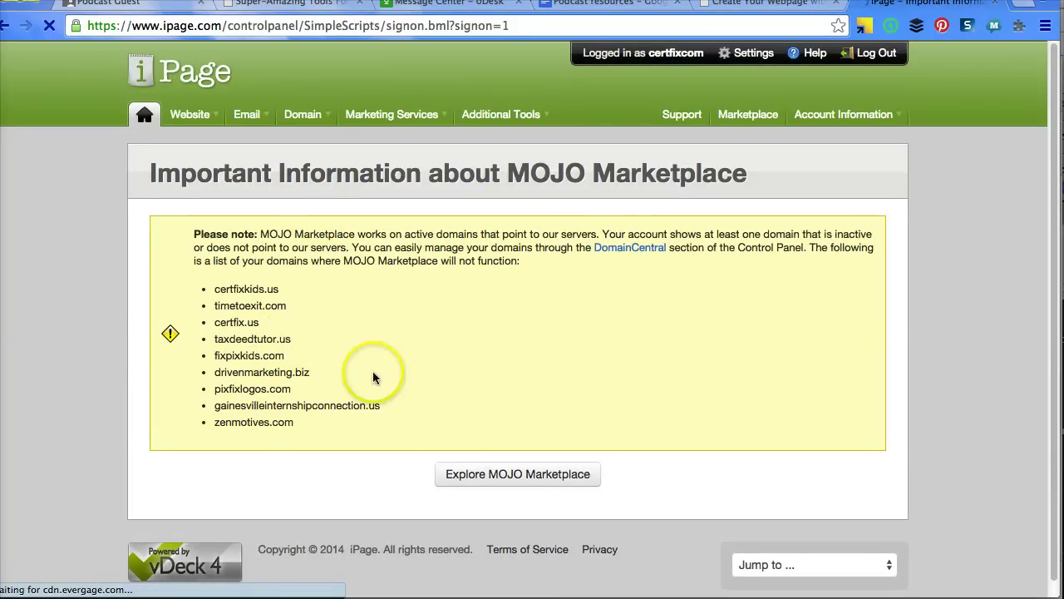
click(502, 476)
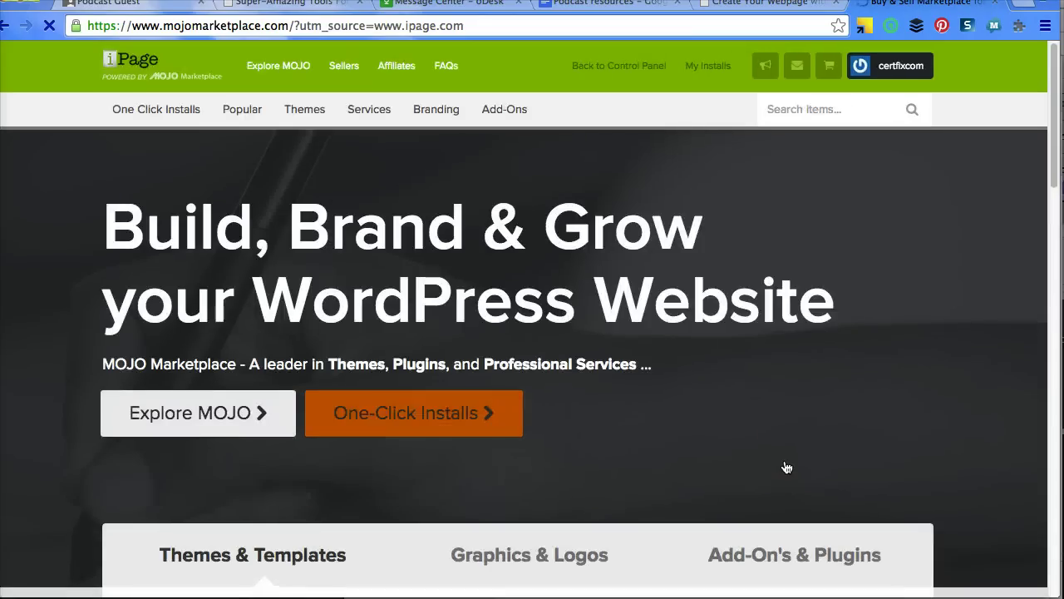
Step: Start a brand new WordPress installation from the one-click installs
click(453, 430)
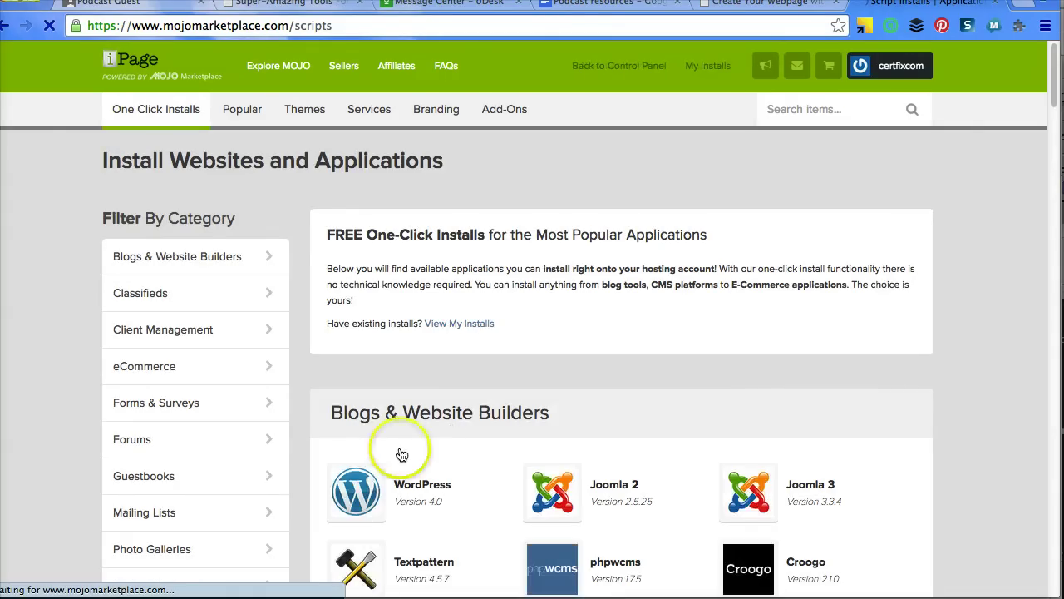
click(356, 492)
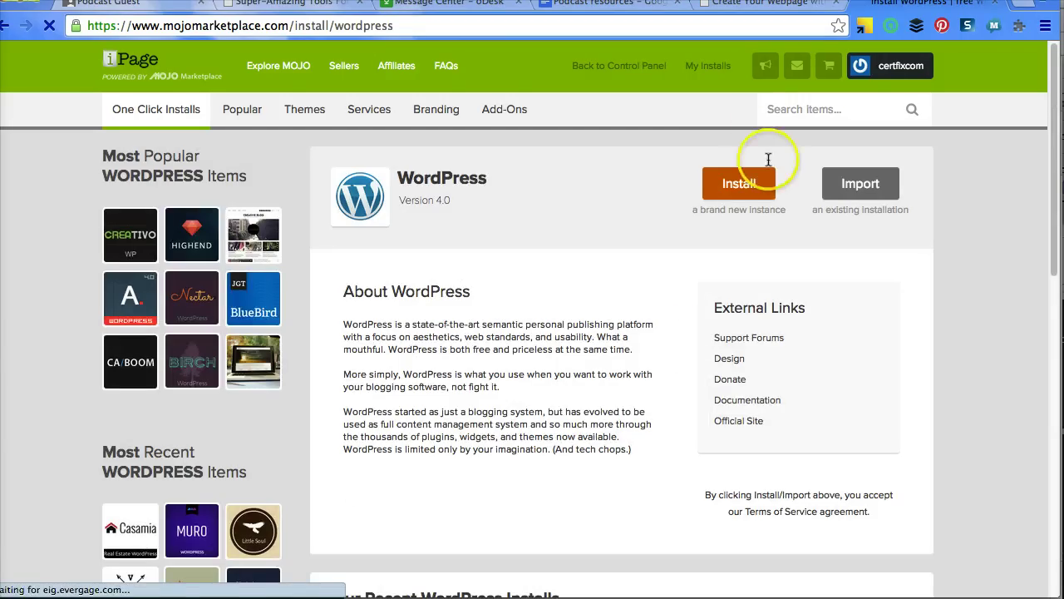
click(724, 191)
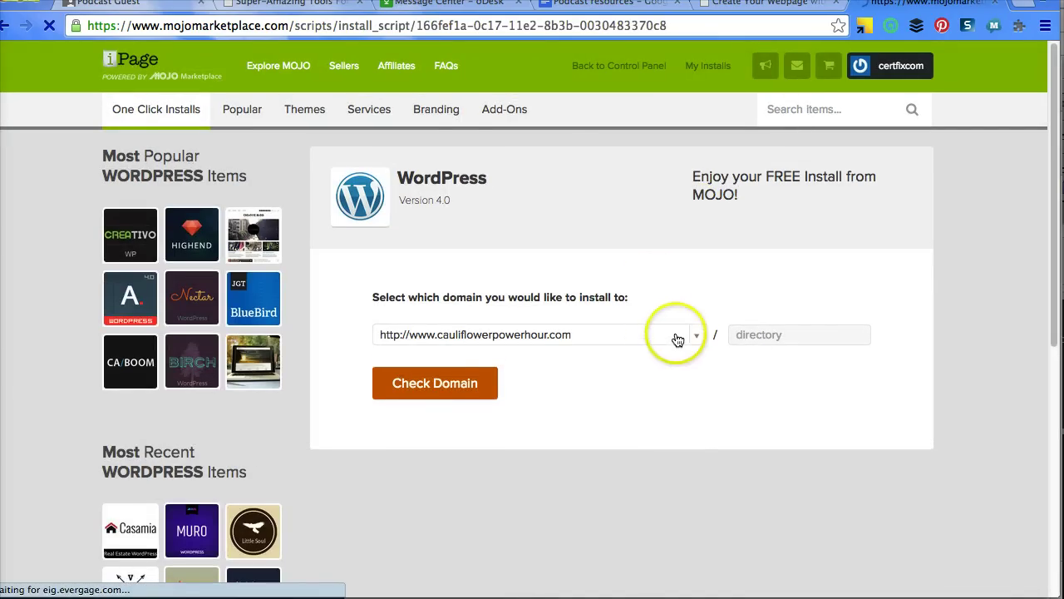
click(676, 334)
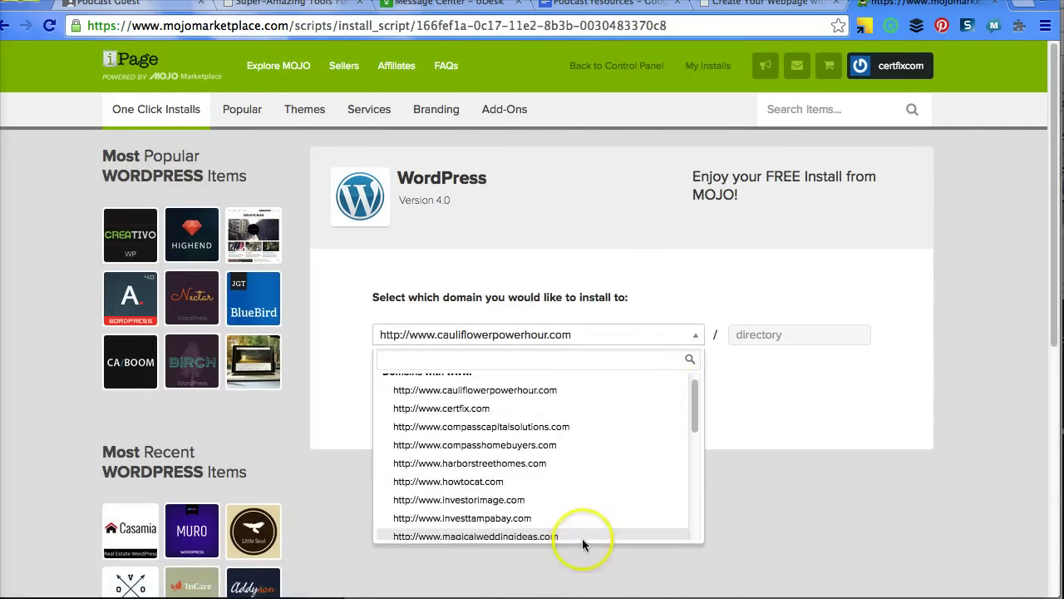
click(587, 524)
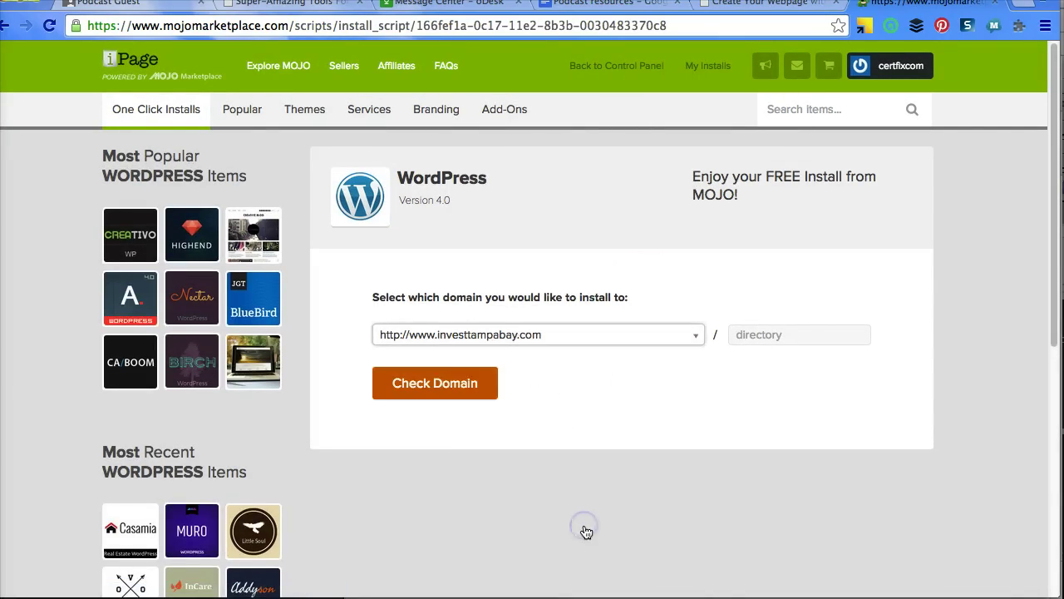
click(463, 394)
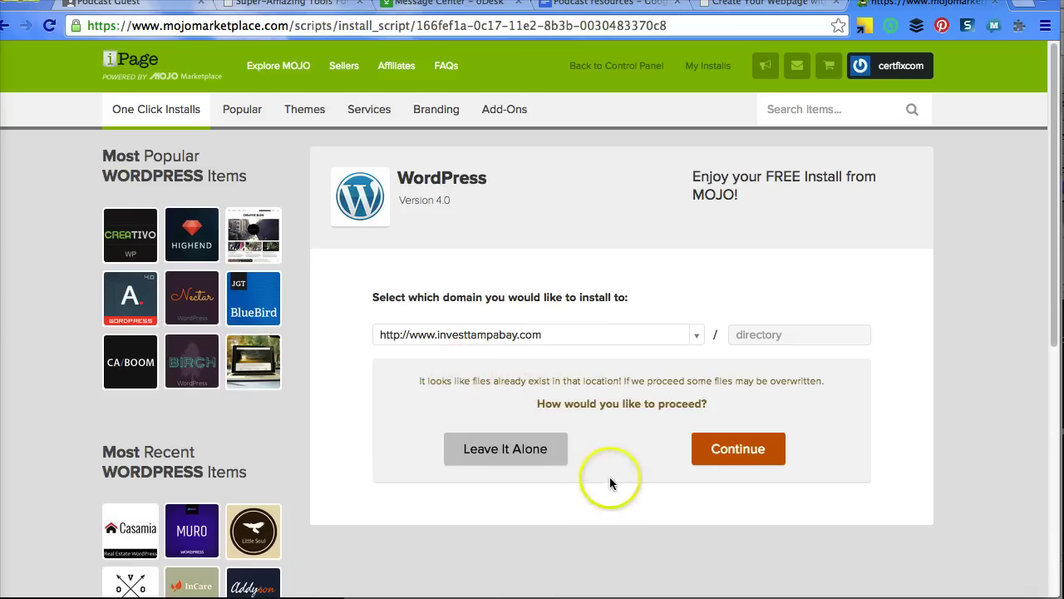
click(748, 460)
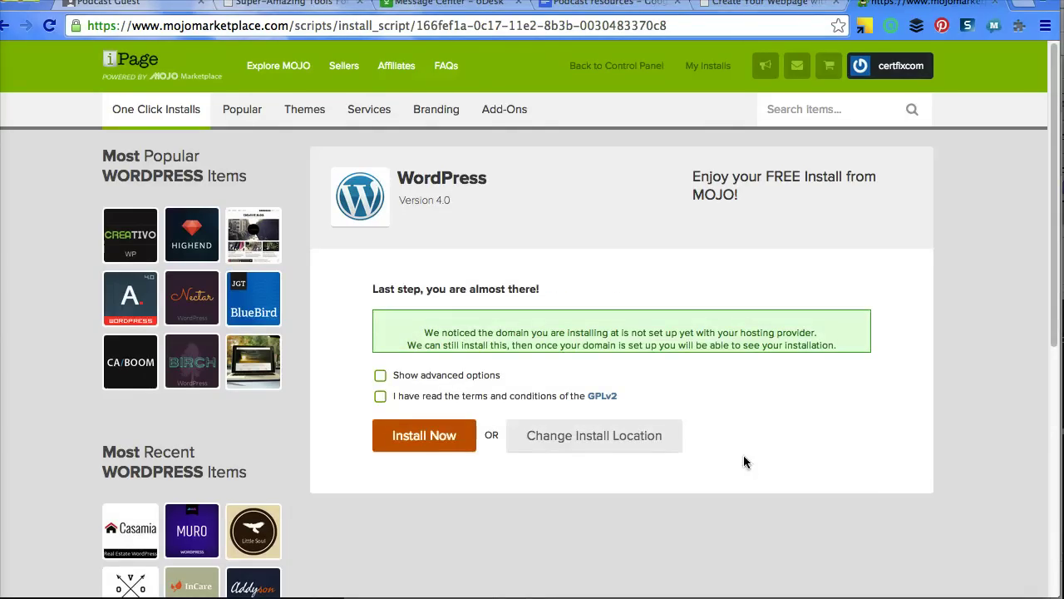
Step: Show the advanced options, accept the GPLv2 terms and start the WordPress installation with automatic database creation
click(380, 396)
click(380, 396)
click(379, 375)
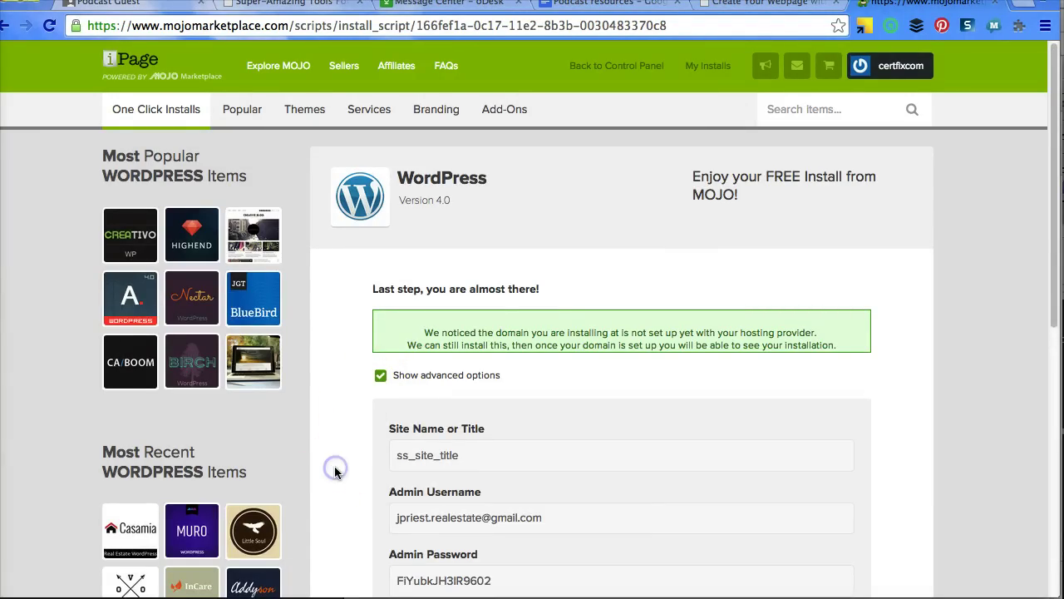
scroll(335, 470, down, 4)
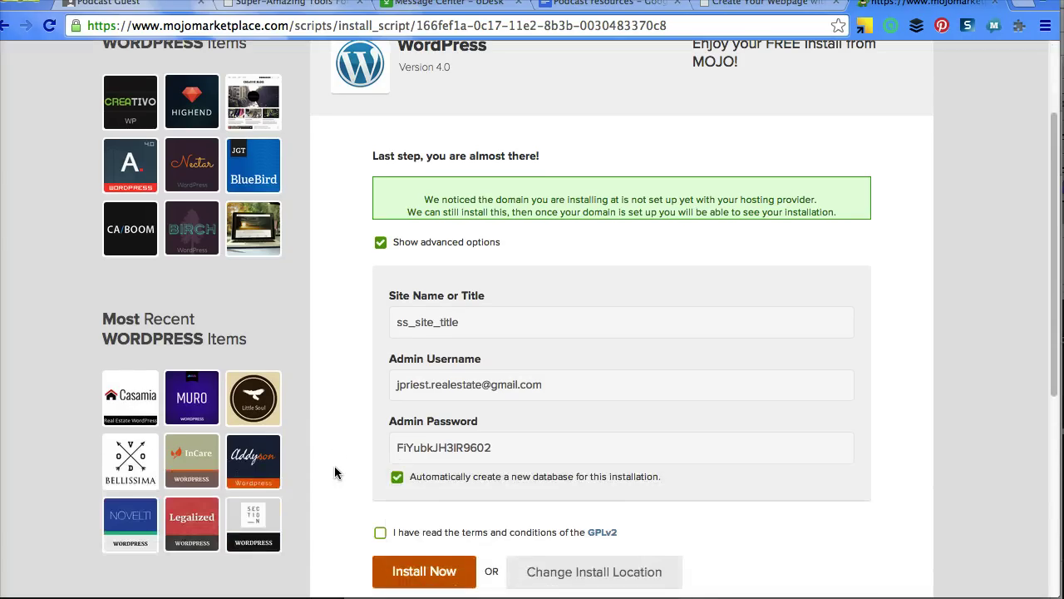
scroll(335, 472, down, 3)
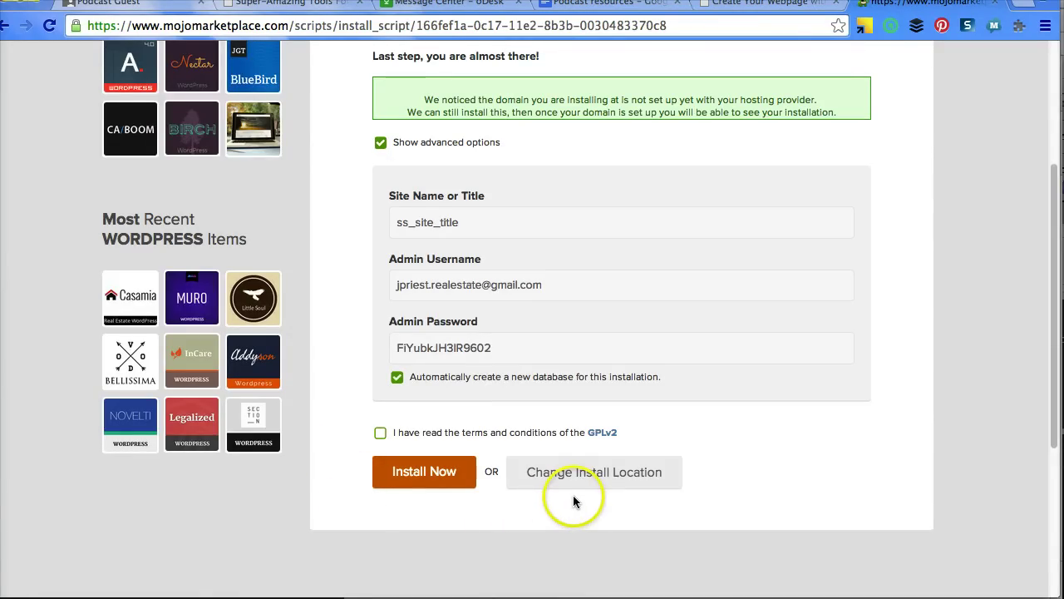
click(380, 432)
click(424, 468)
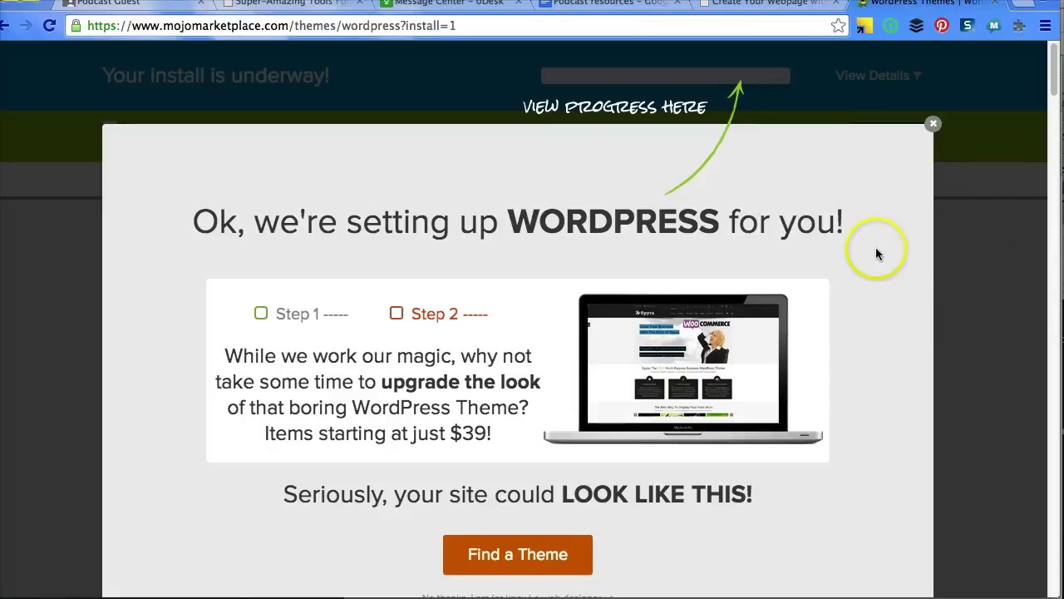
Step: Dismiss the theme offers and open the Notification Center to reach the finished install's credentials
click(933, 124)
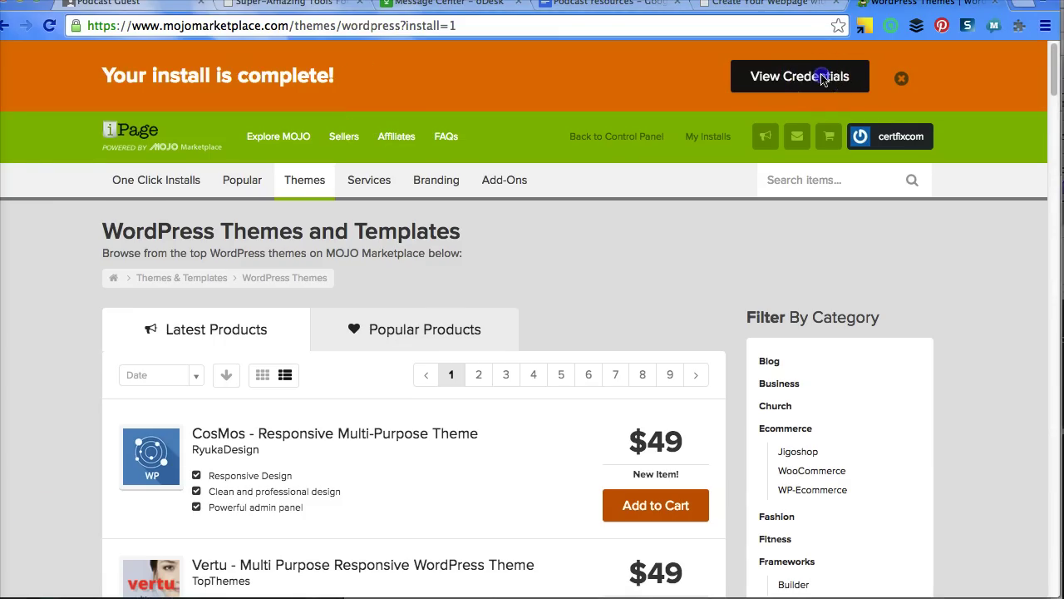
click(822, 78)
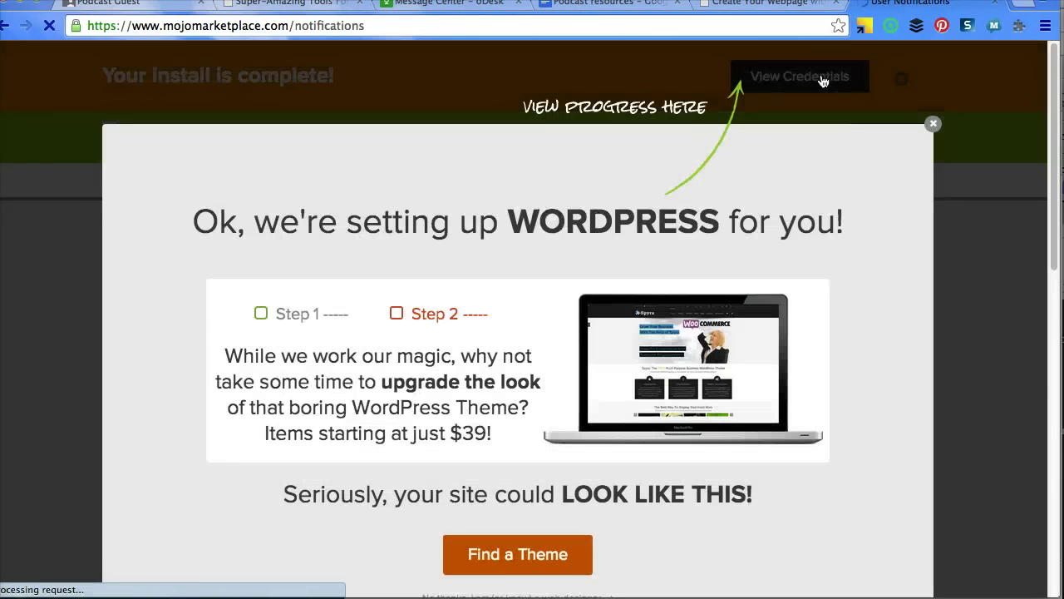
click(933, 124)
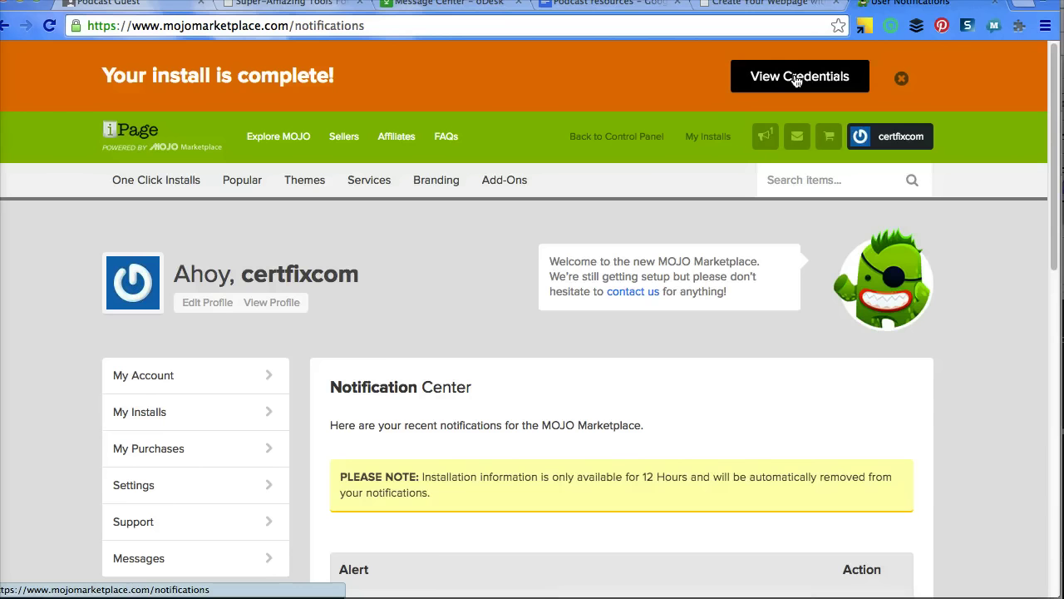
click(769, 78)
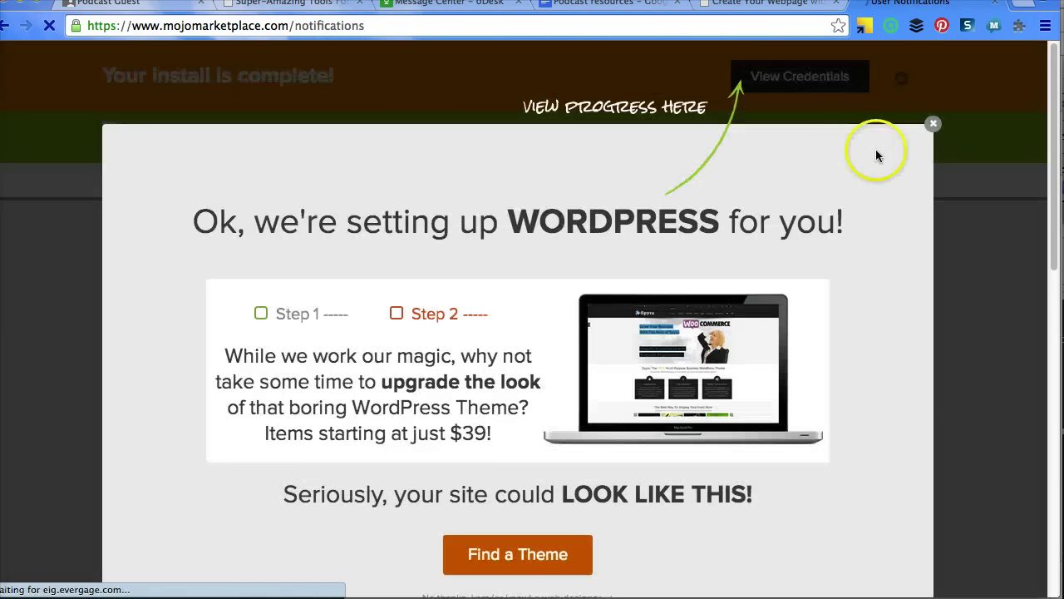
click(934, 125)
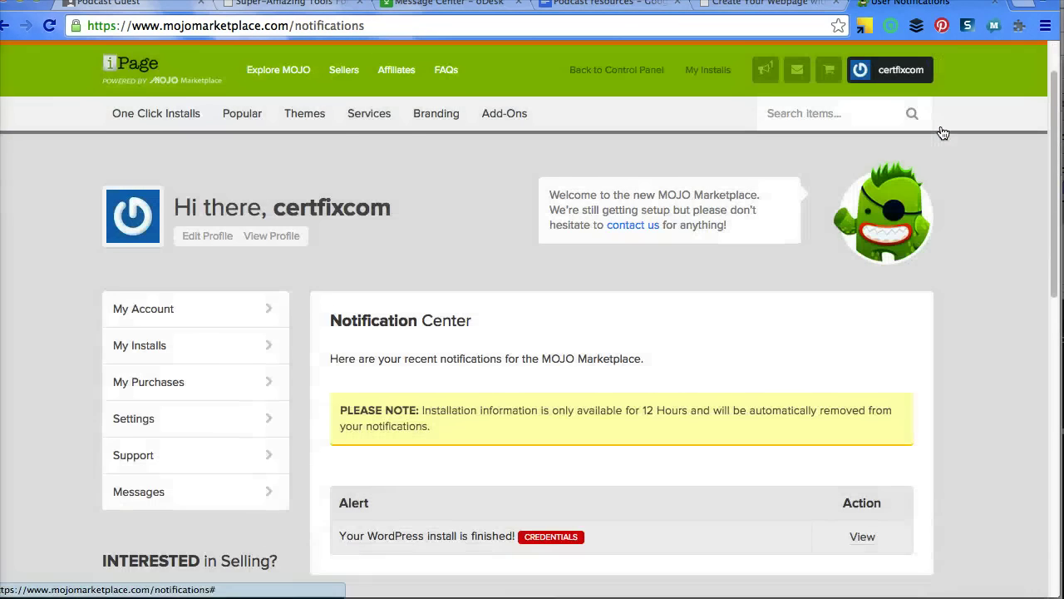
Step: View the installation credentials from the finished WordPress install's alert, closing the theme offer that covers them
scroll(943, 133, down, 2)
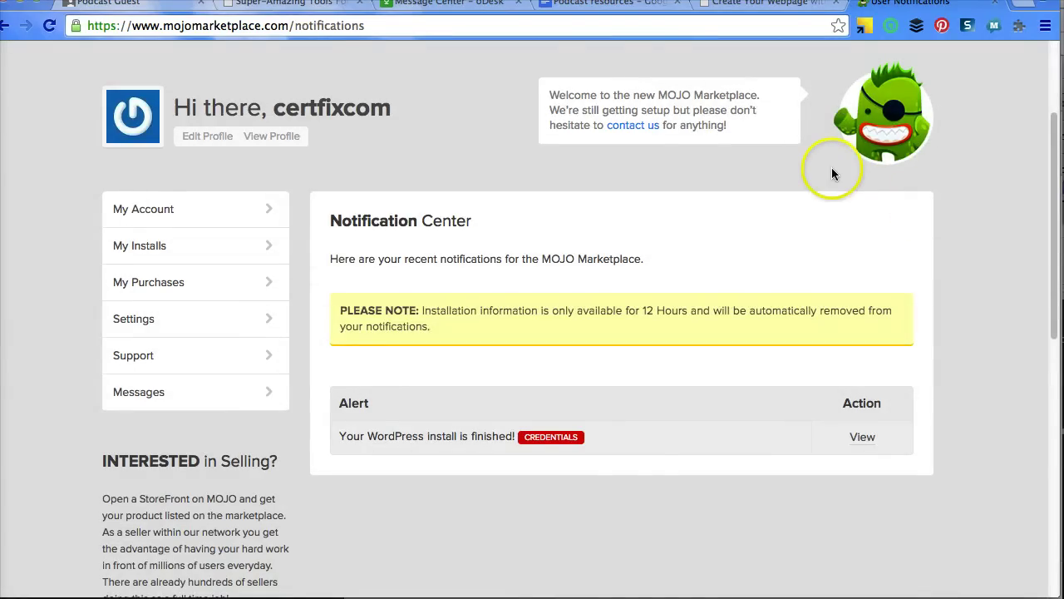
click(863, 438)
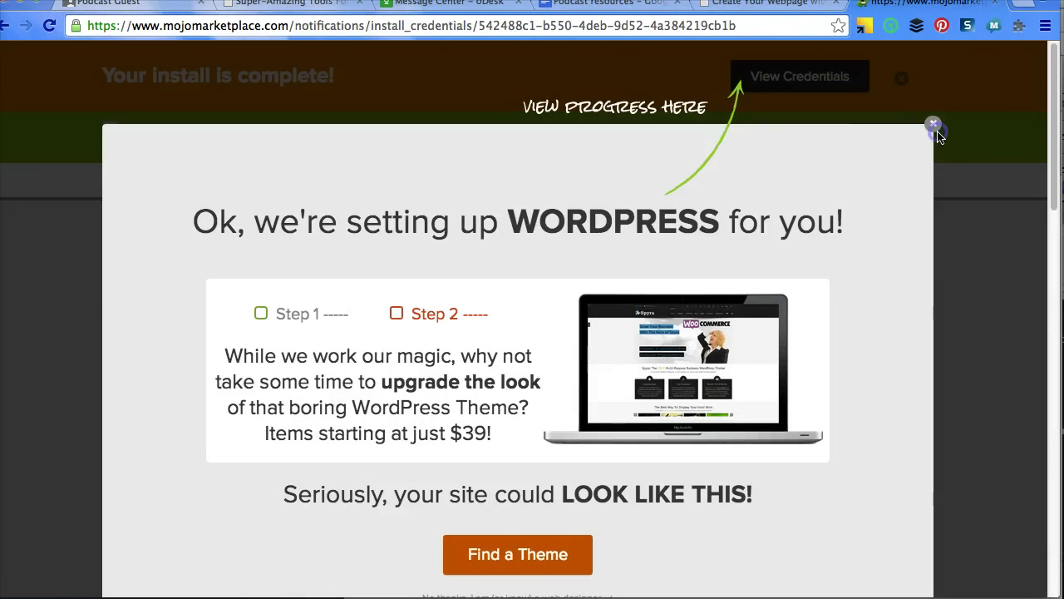
click(935, 128)
Step: Go to investtampabay.com/wp-admin to open the new site's WordPress login page
click(499, 26)
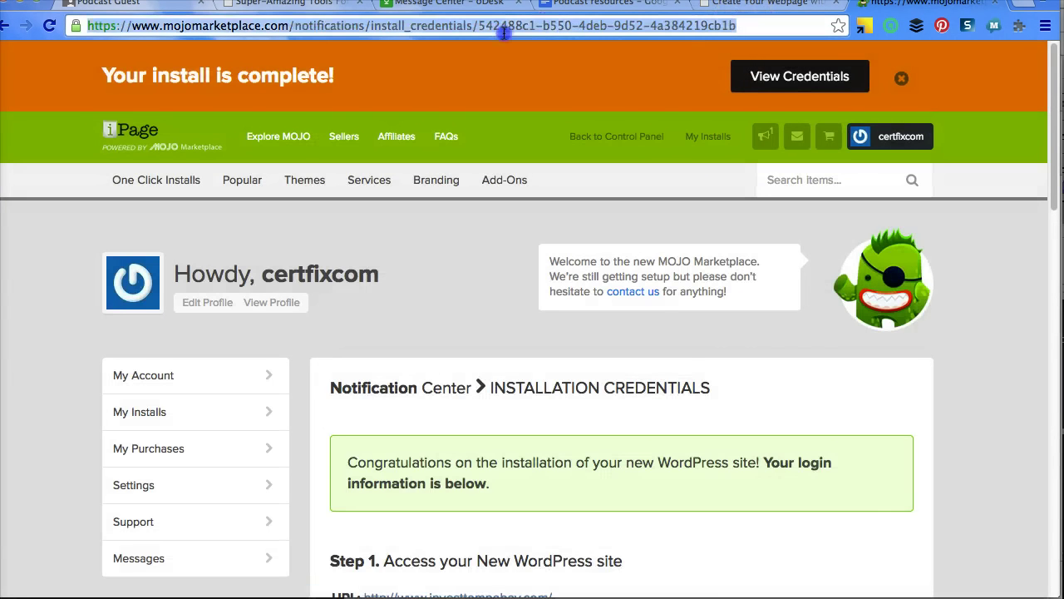
key(BackSpace)
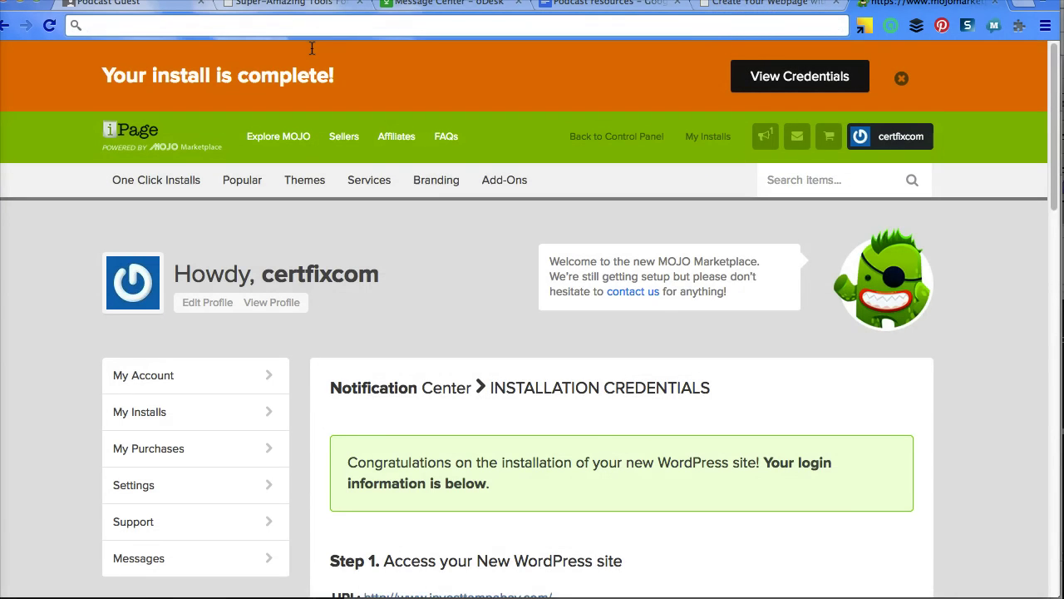
text(ive)
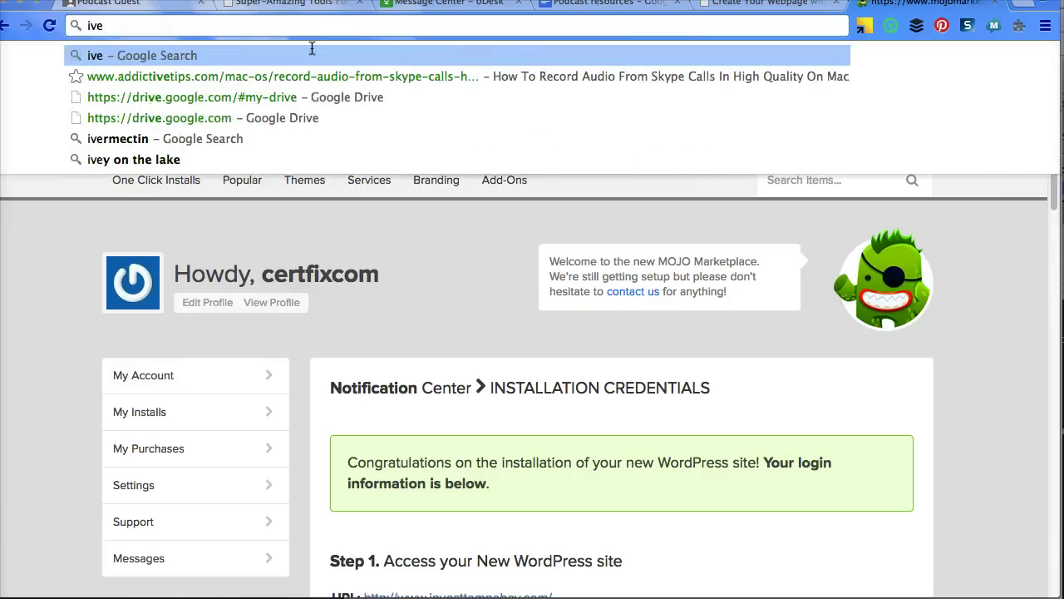
key(BackSpace)
key(BackSpace)
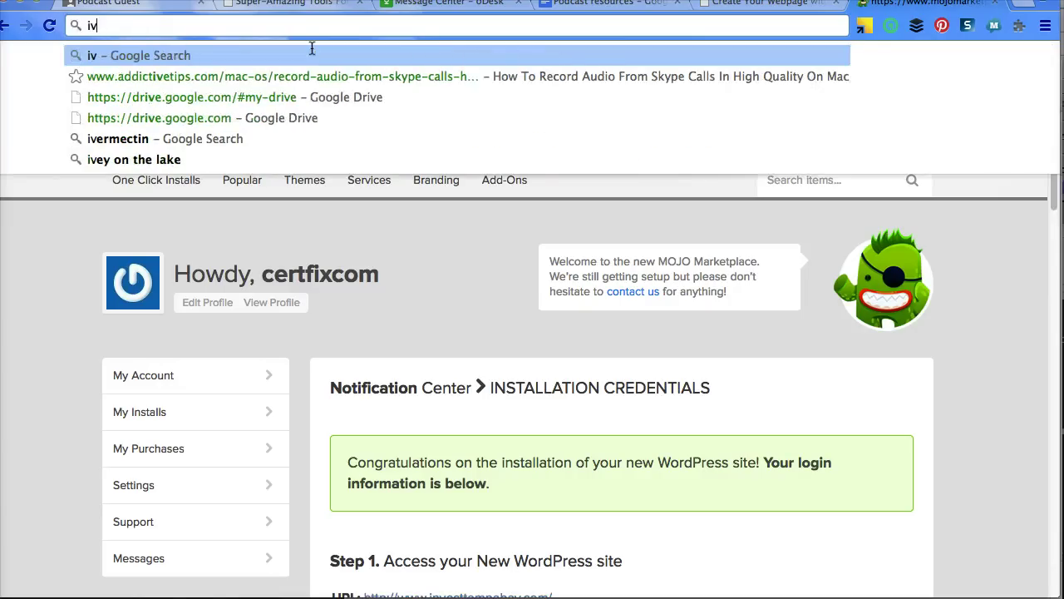
text(nveste)
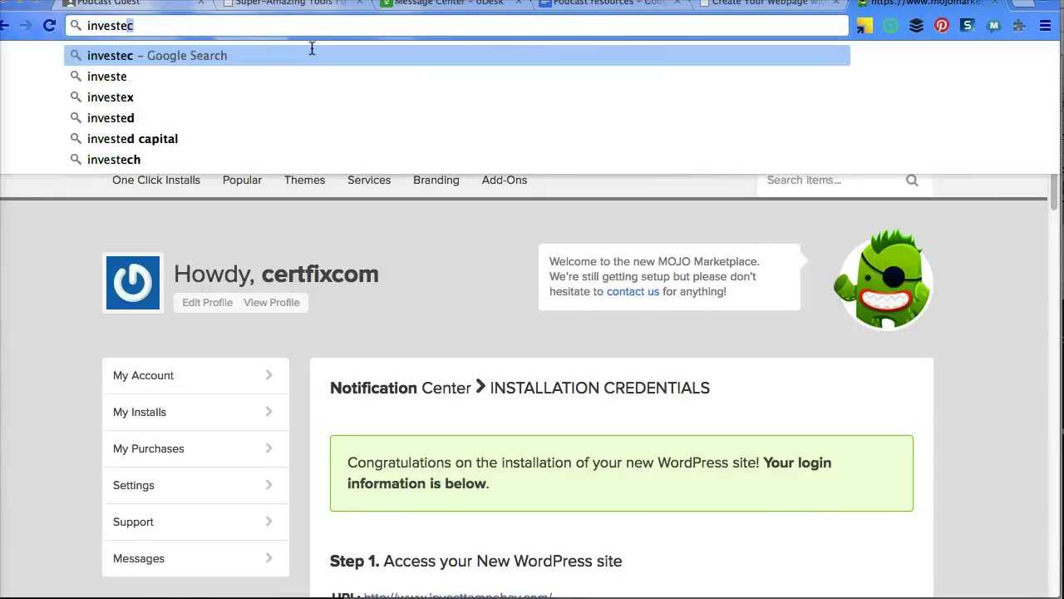
key(BackSpace)
key(BackSpace)
text(ta)
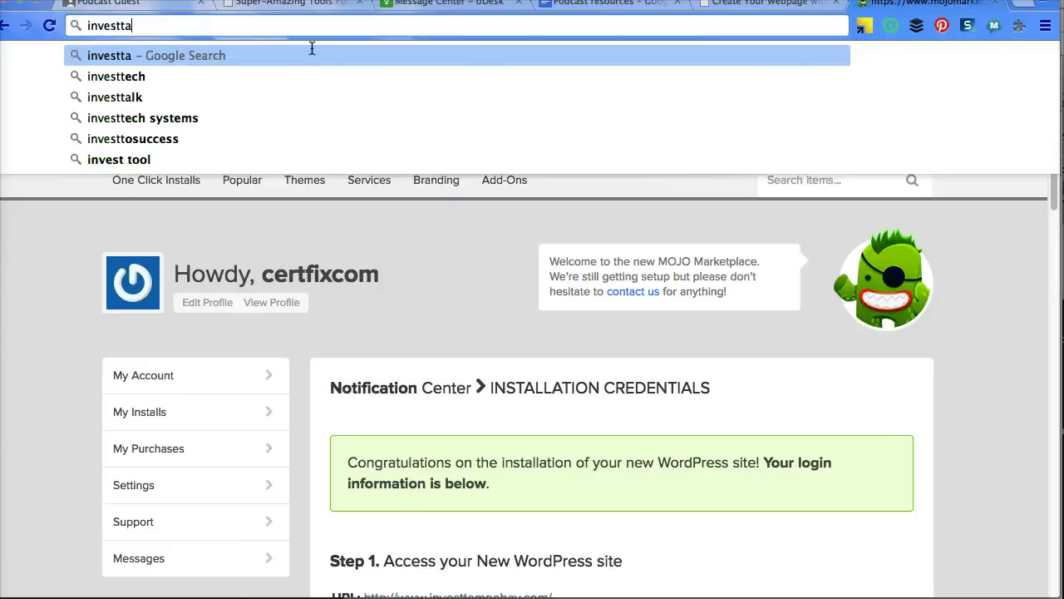
text(mpabay.com)
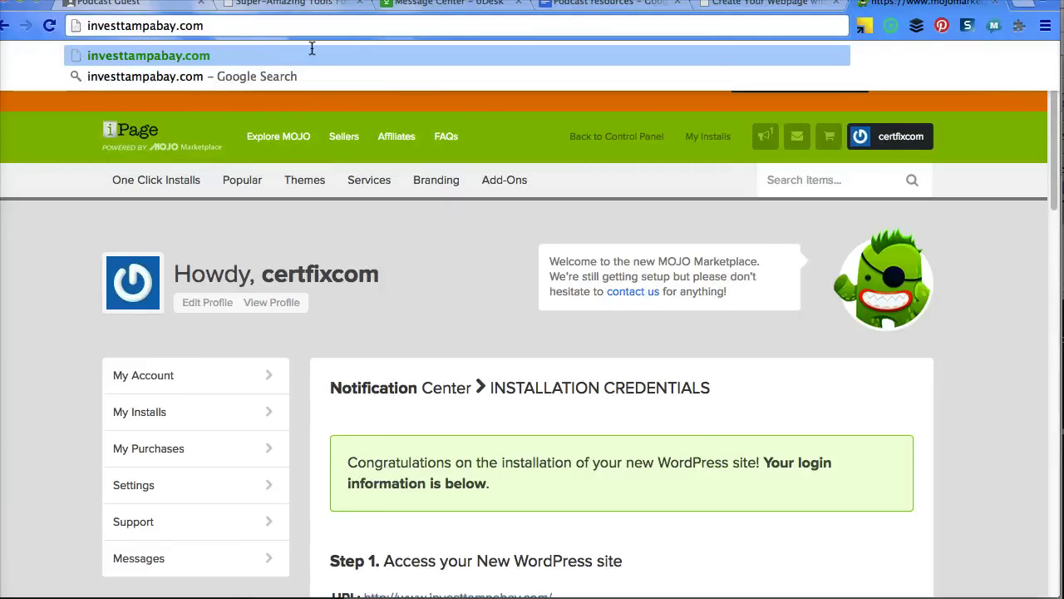
text(/wp-a)
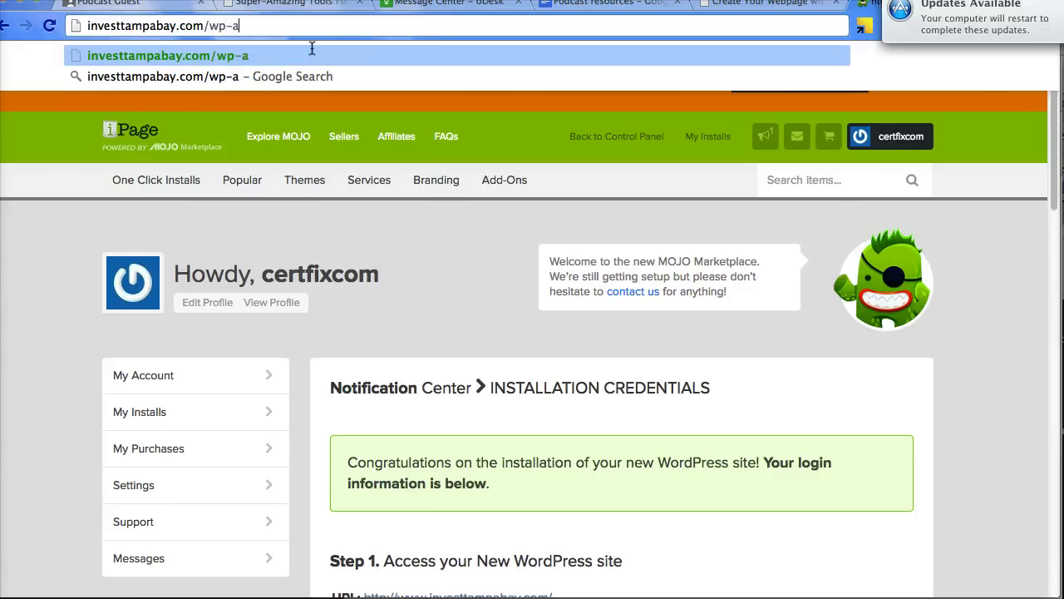
text(dmin)
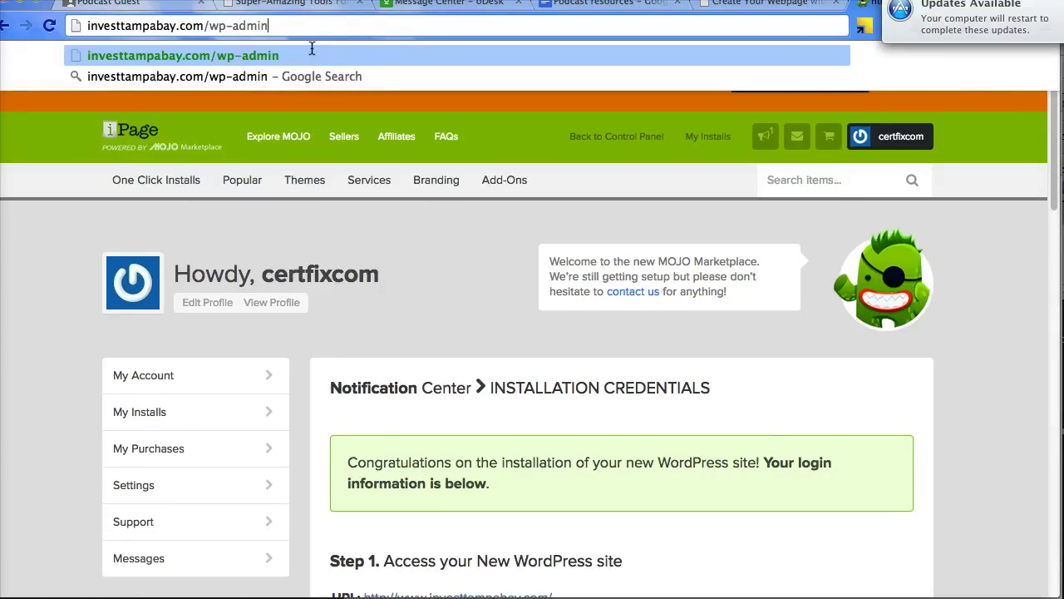
key(Return)
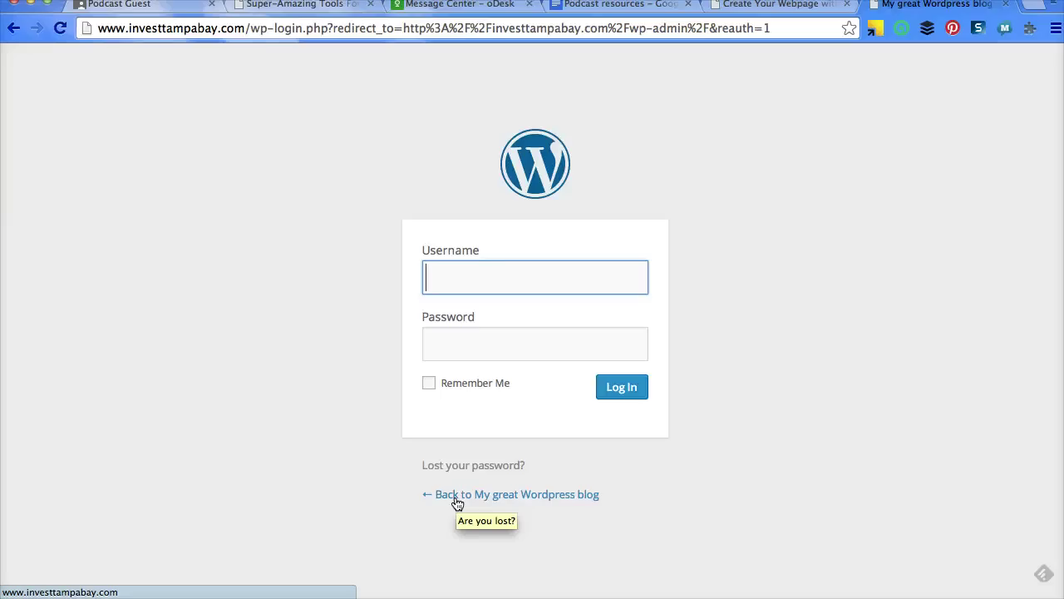
Step: Go back from the login page to the blog's front page and look through its content down to the footer
click(456, 501)
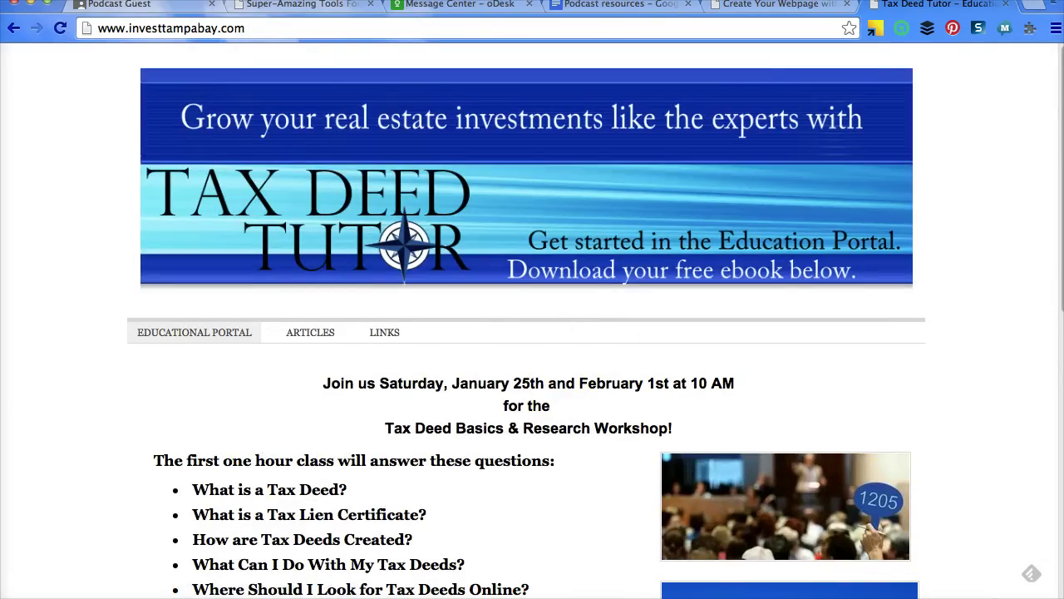
drag(1061, 250, 1061, 517)
scroll(532, 333, down, 1)
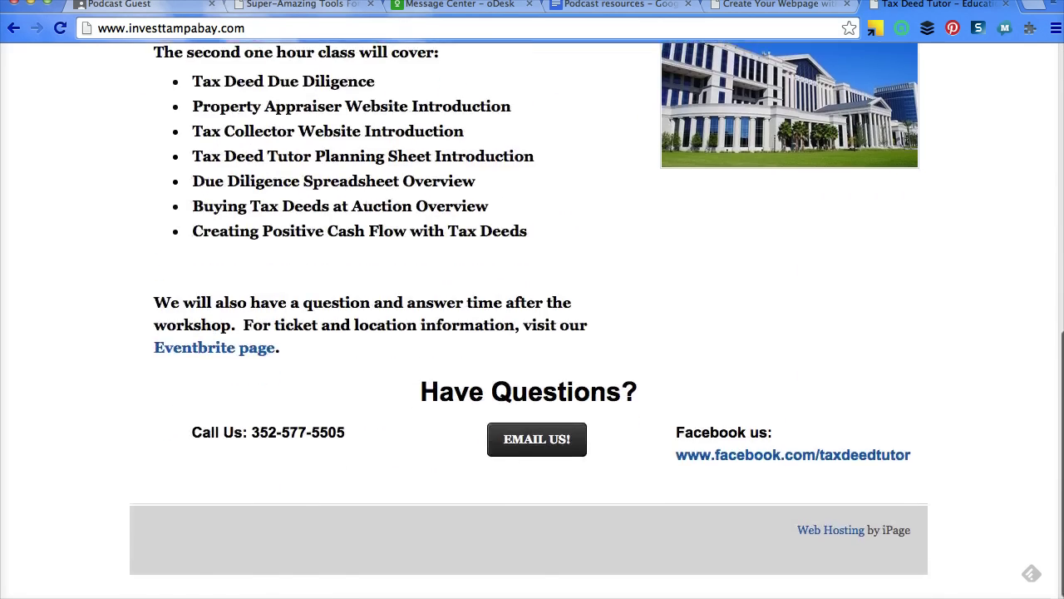
scroll(533, 333, up, 10)
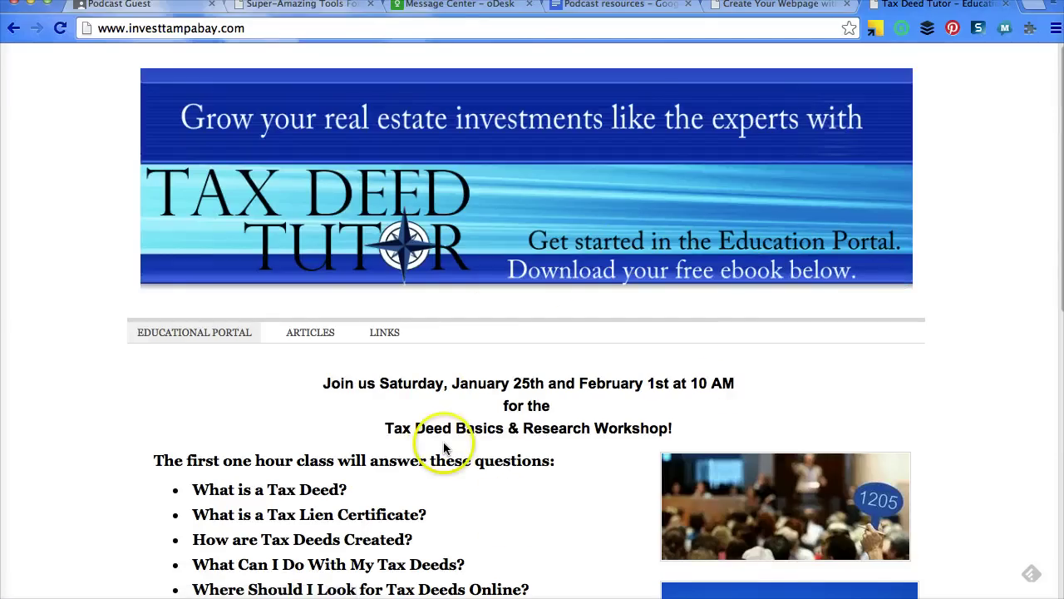
click(742, 6)
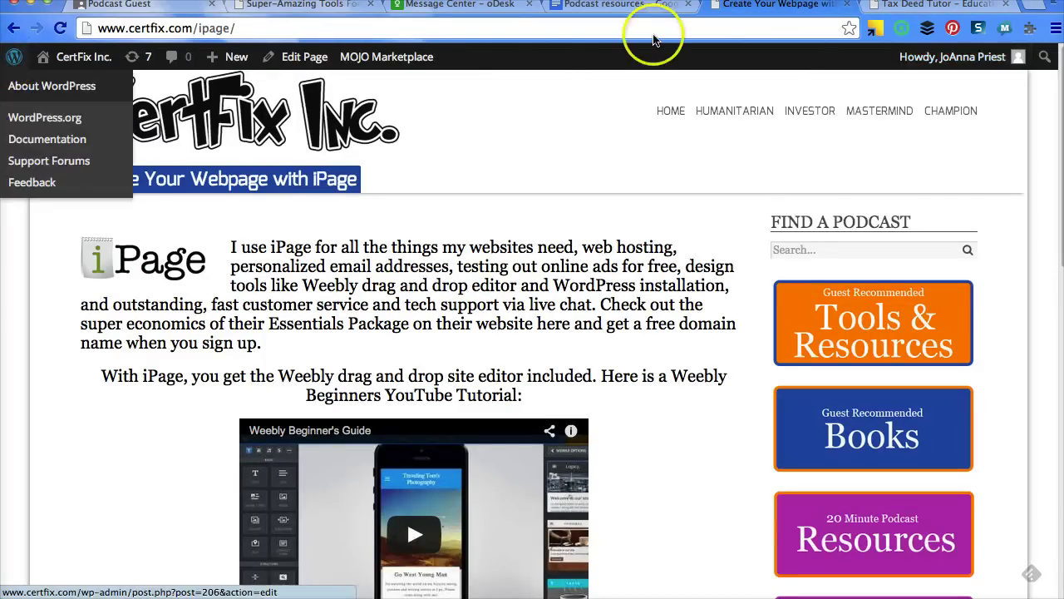
click(938, 6)
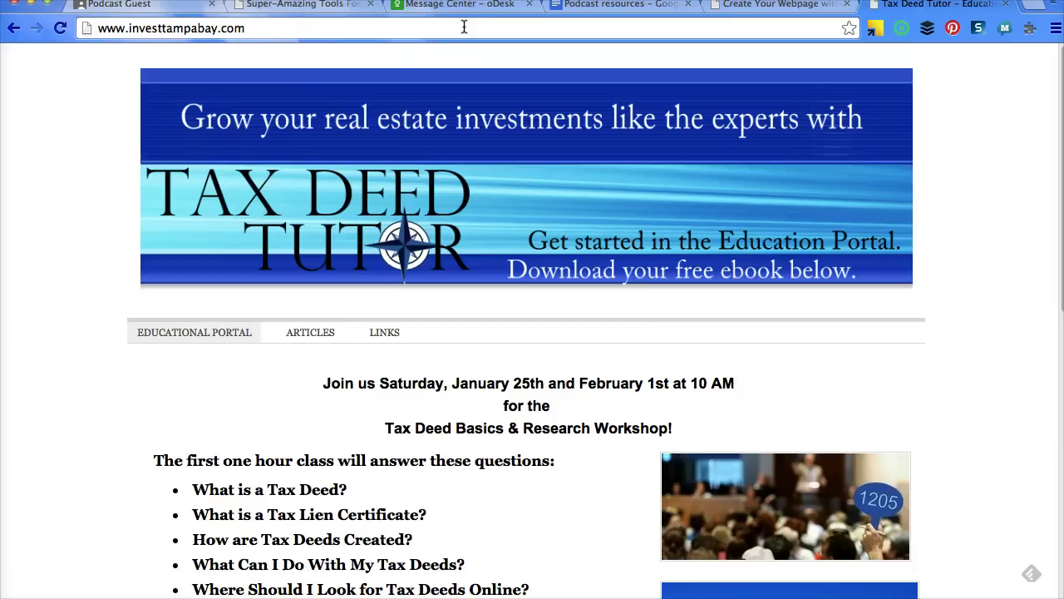
Step: In the domain settings, point investtampabay.com to the subdirectory /investtampabay.com and save the pointer
click(440, 39)
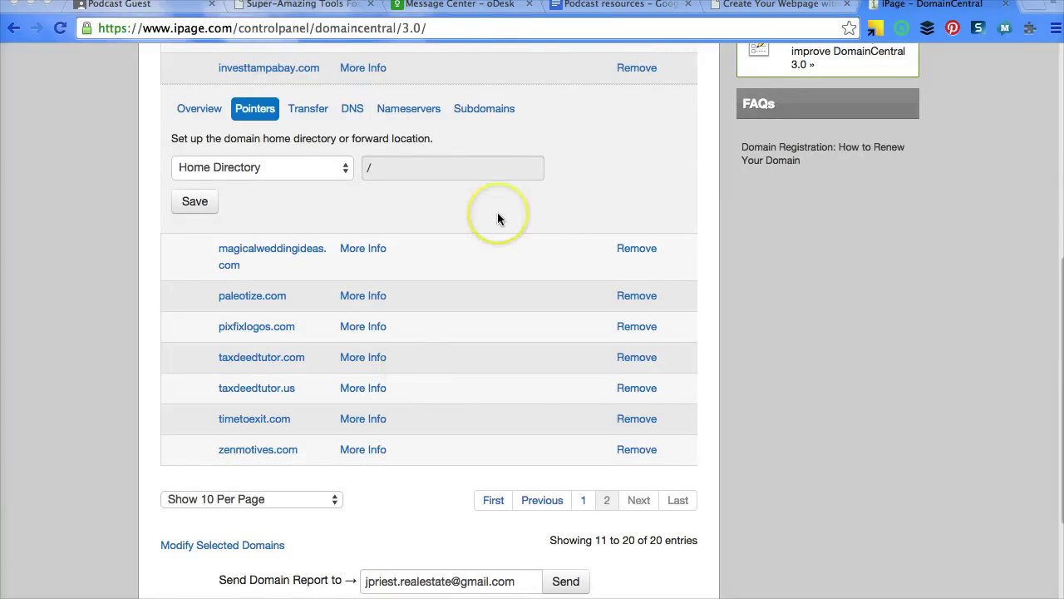
click(278, 171)
click(278, 170)
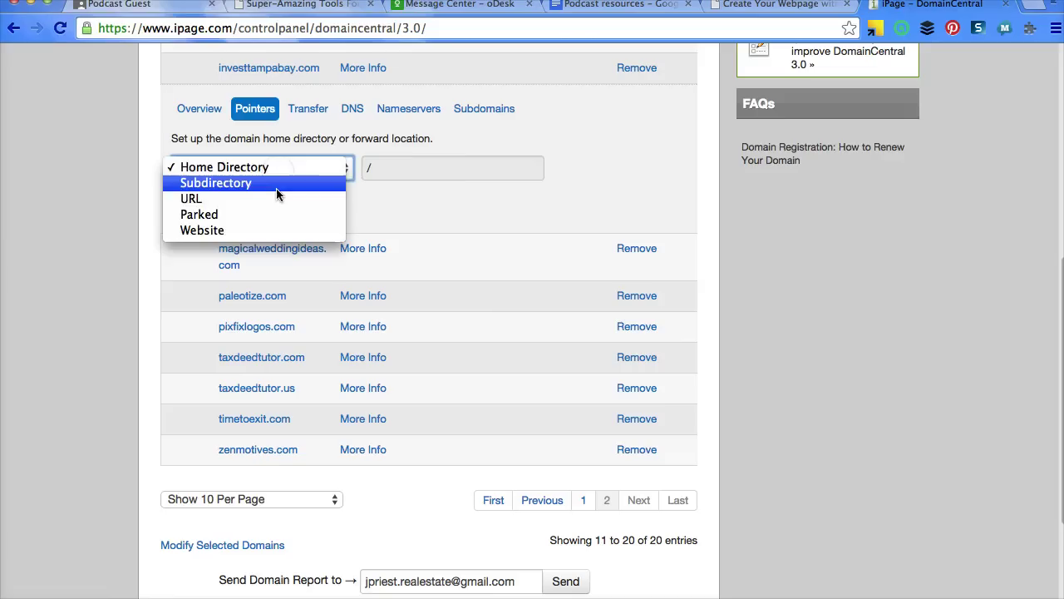
click(276, 185)
click(401, 170)
text(inv)
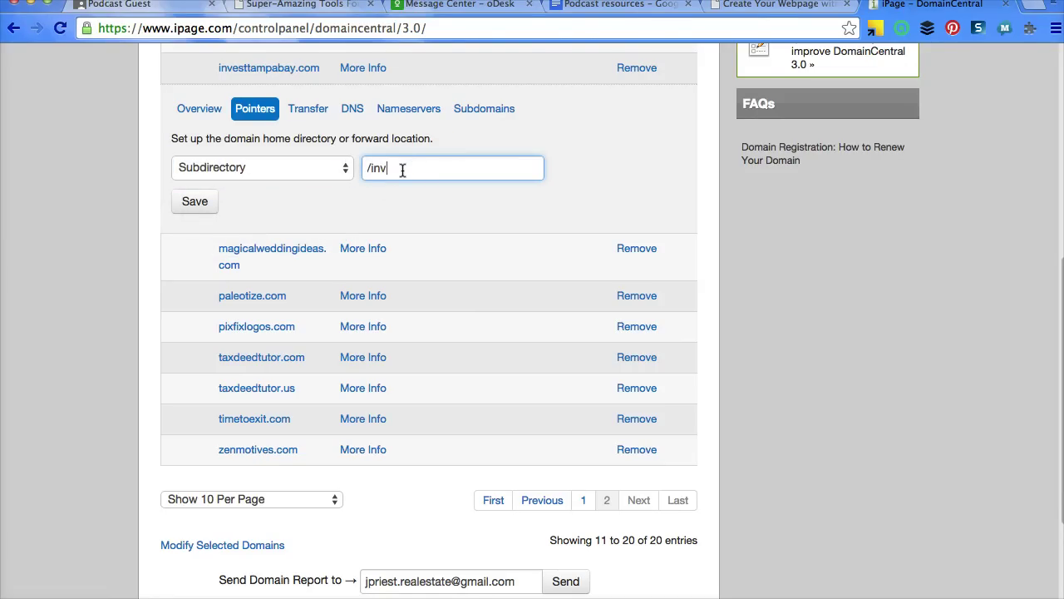
text(esttampabay.com)
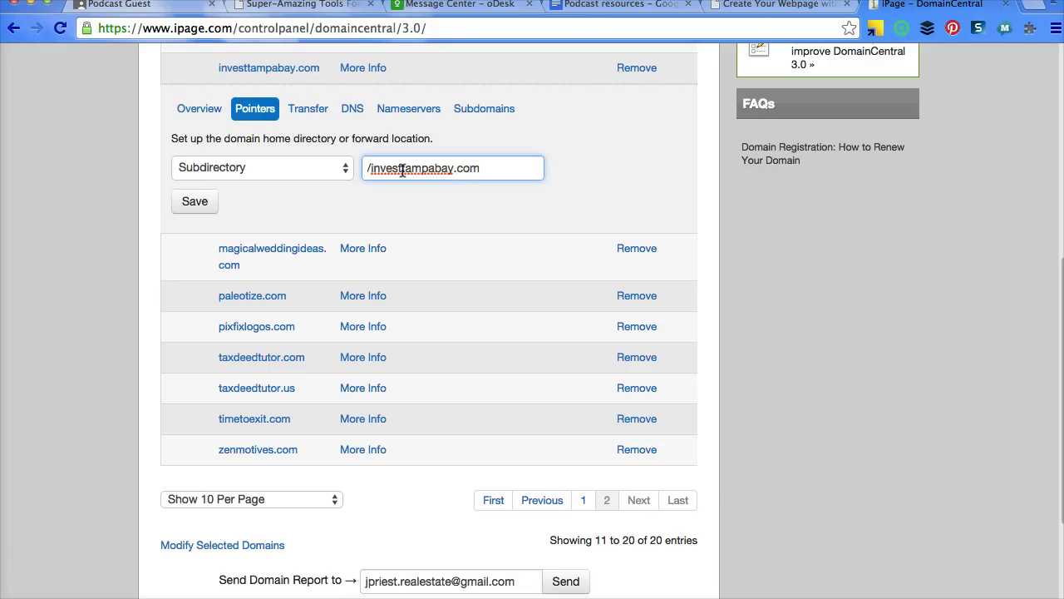
click(187, 204)
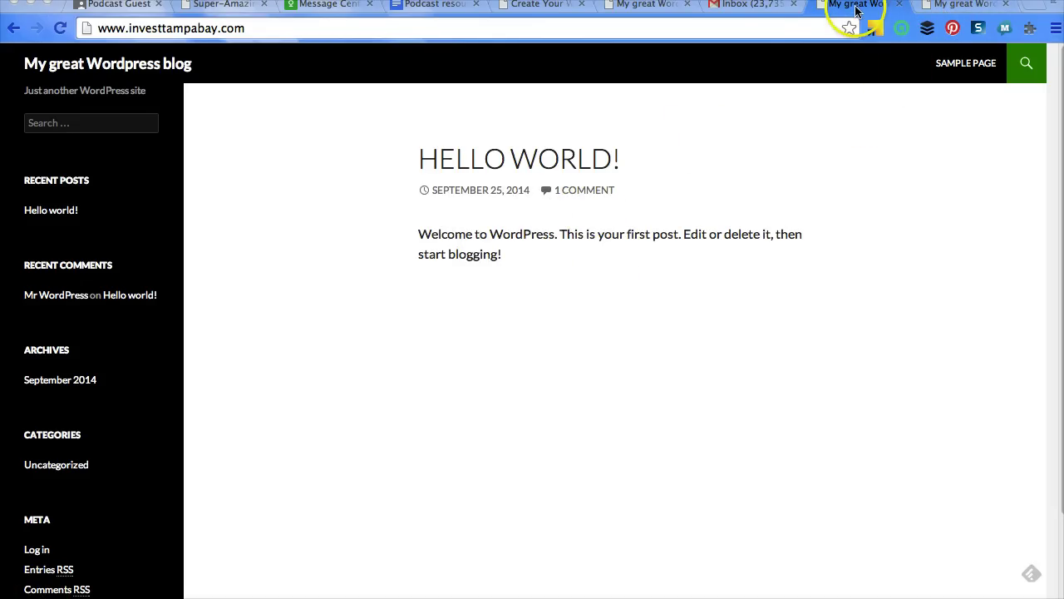
click(762, 39)
click(761, 40)
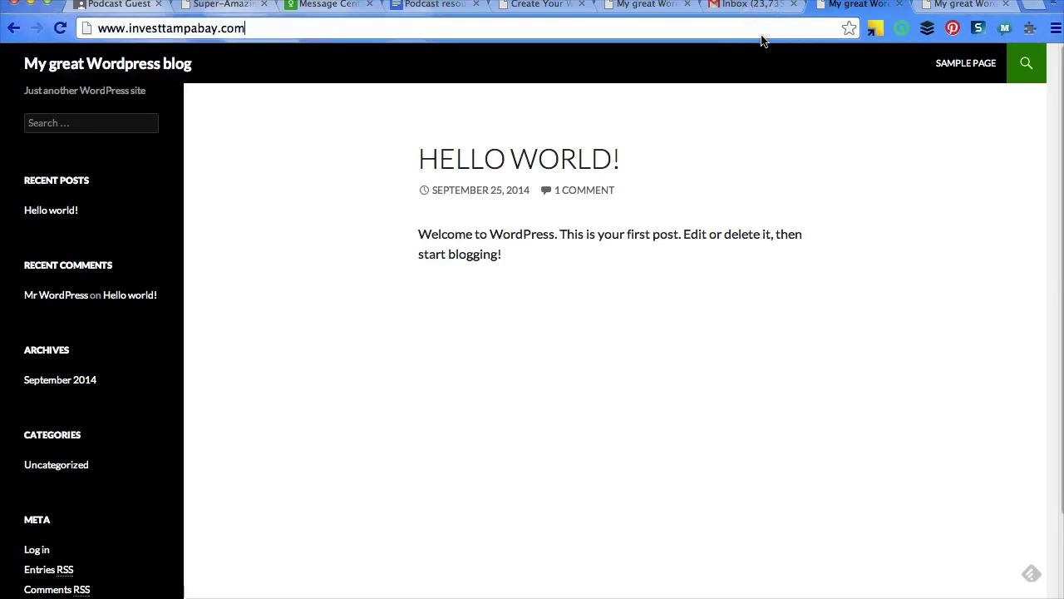
text(/)
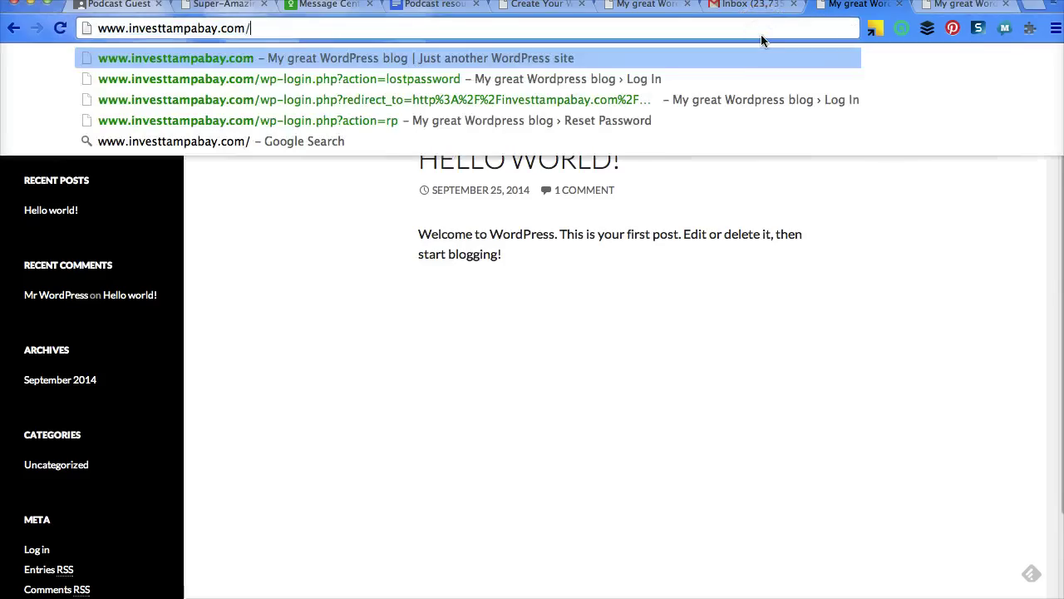
text(wp)
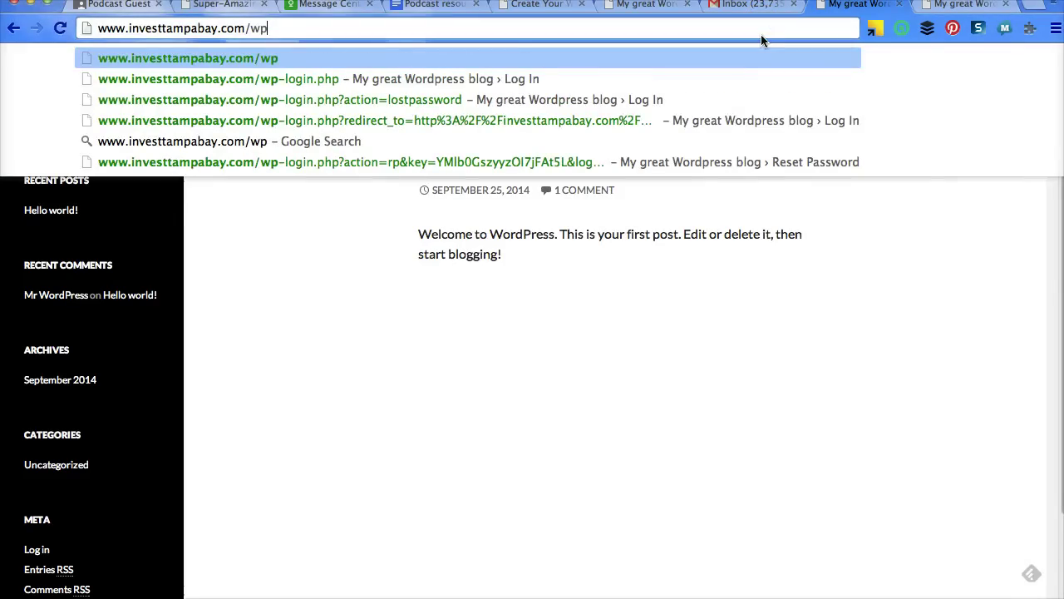
text(-admin)
key(Return)
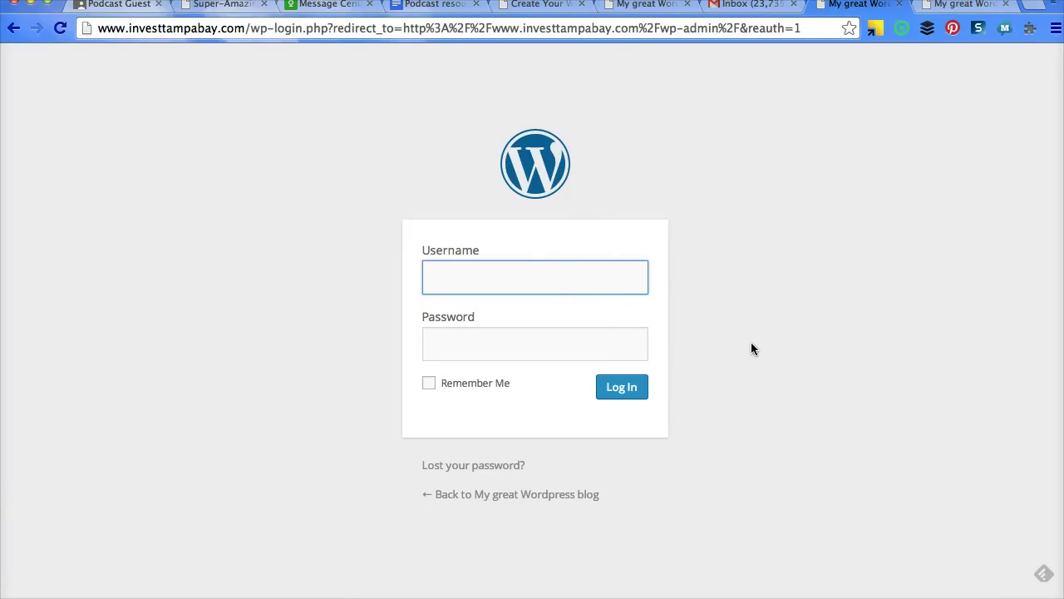
click(738, 387)
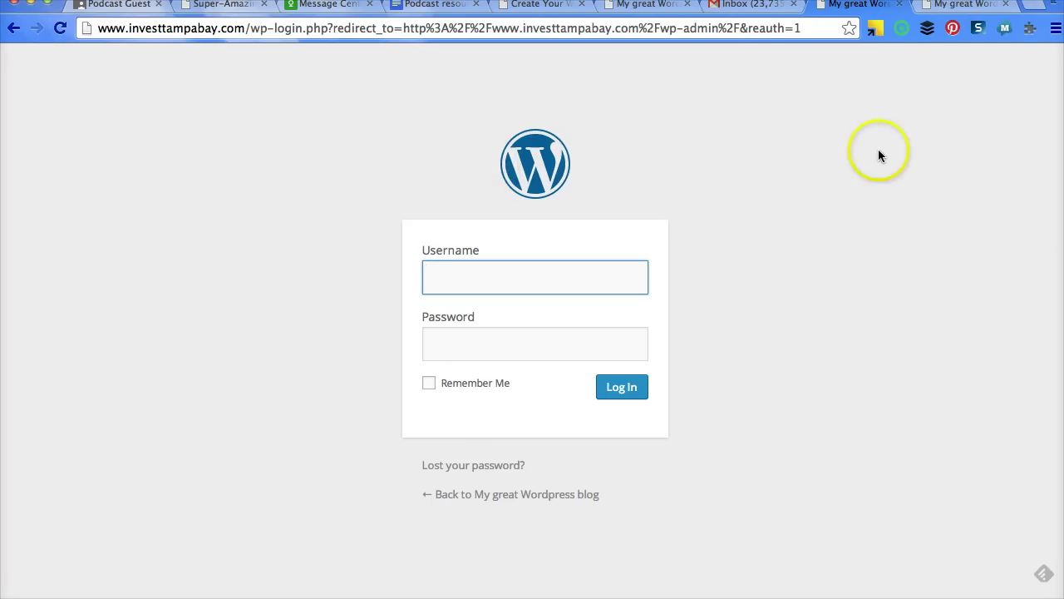
Step: Go to the iPage hosting home page at ipage.com
click(737, 30)
text(i)
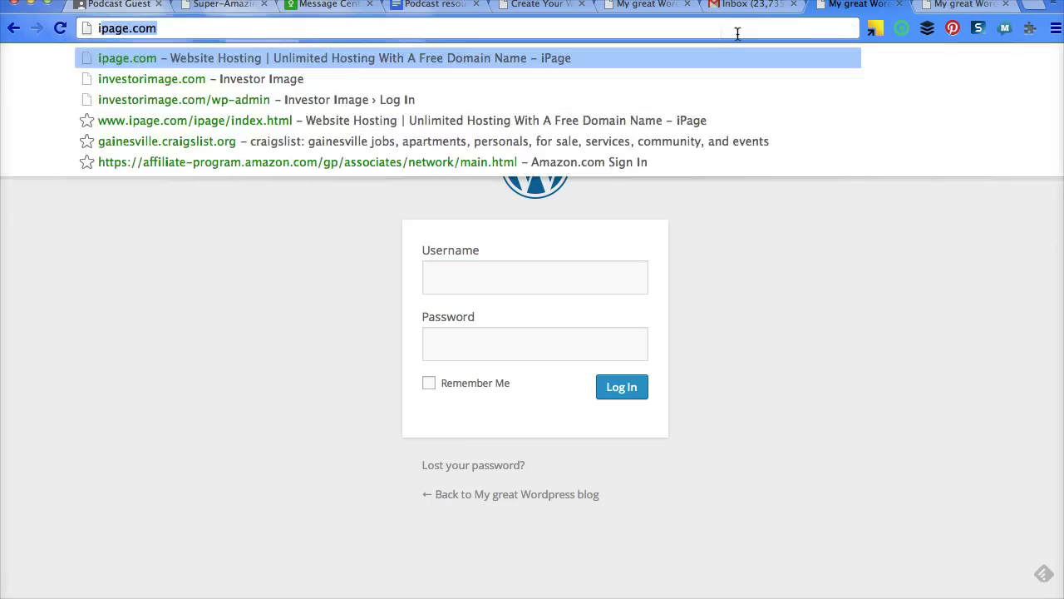
text(page)
key(Return)
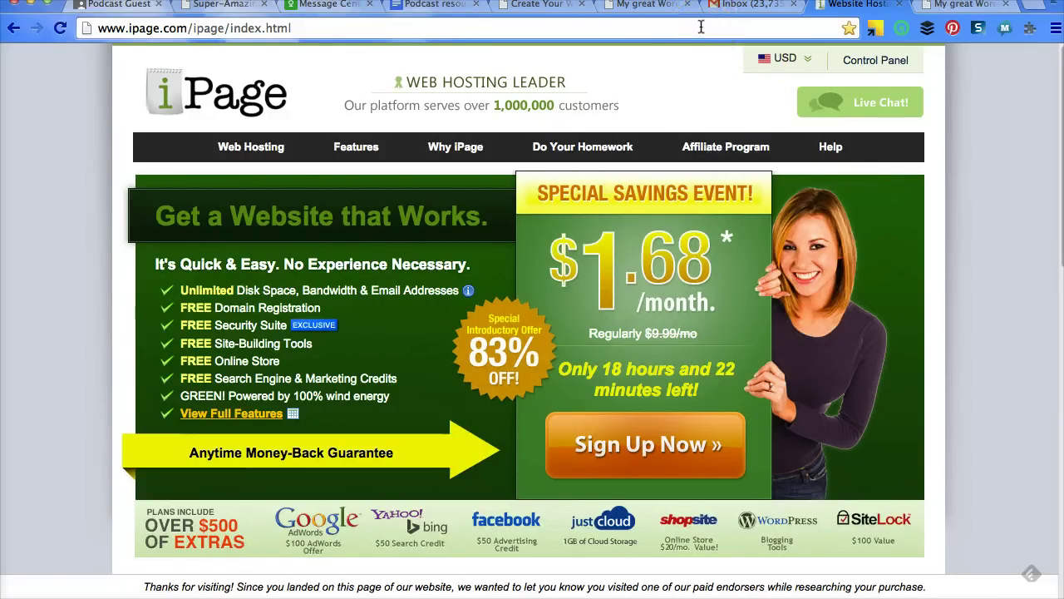
click(589, 119)
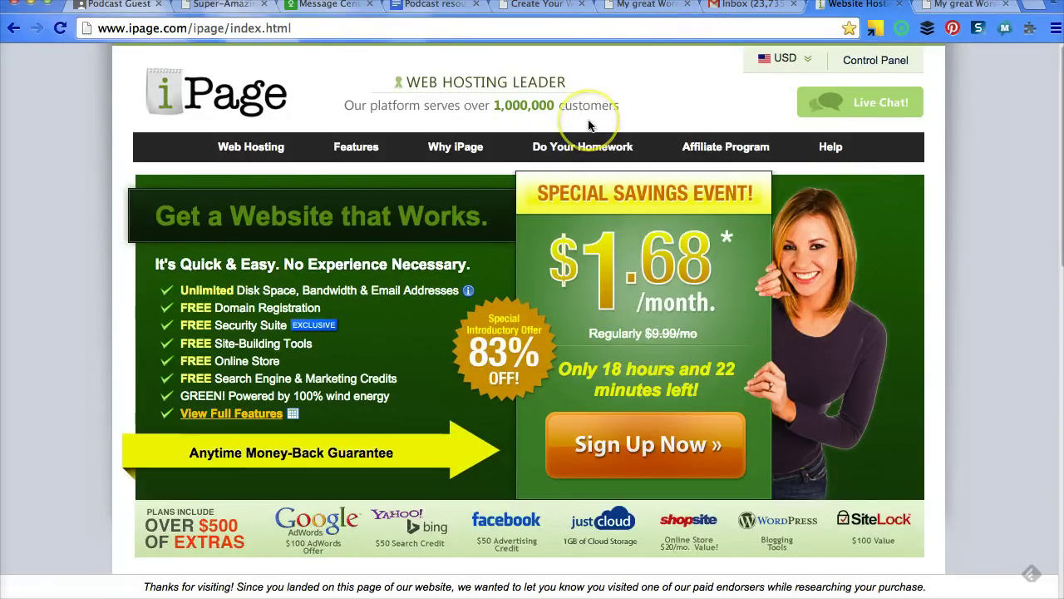
click(582, 126)
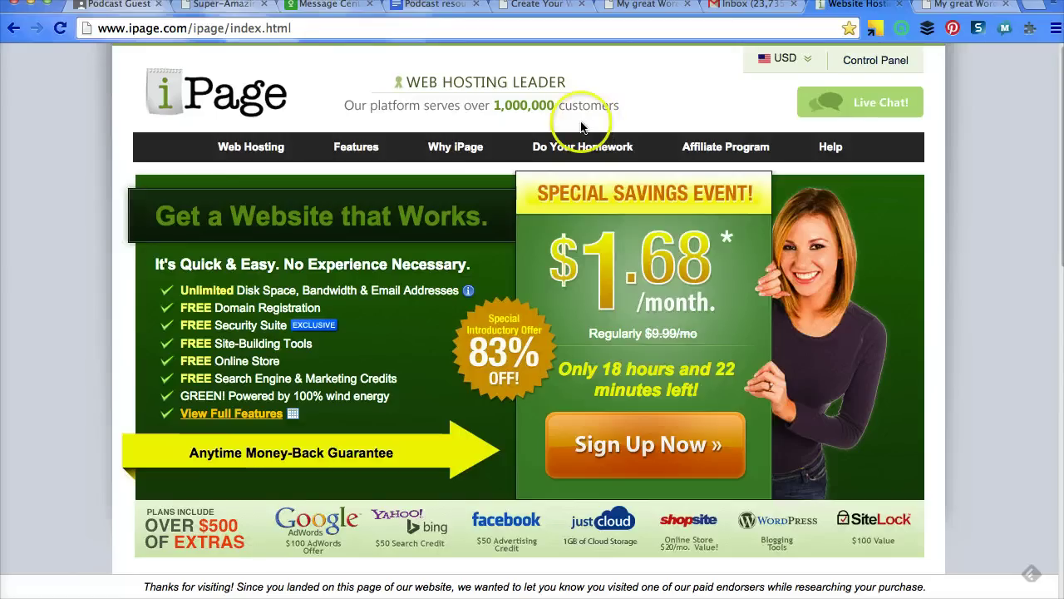